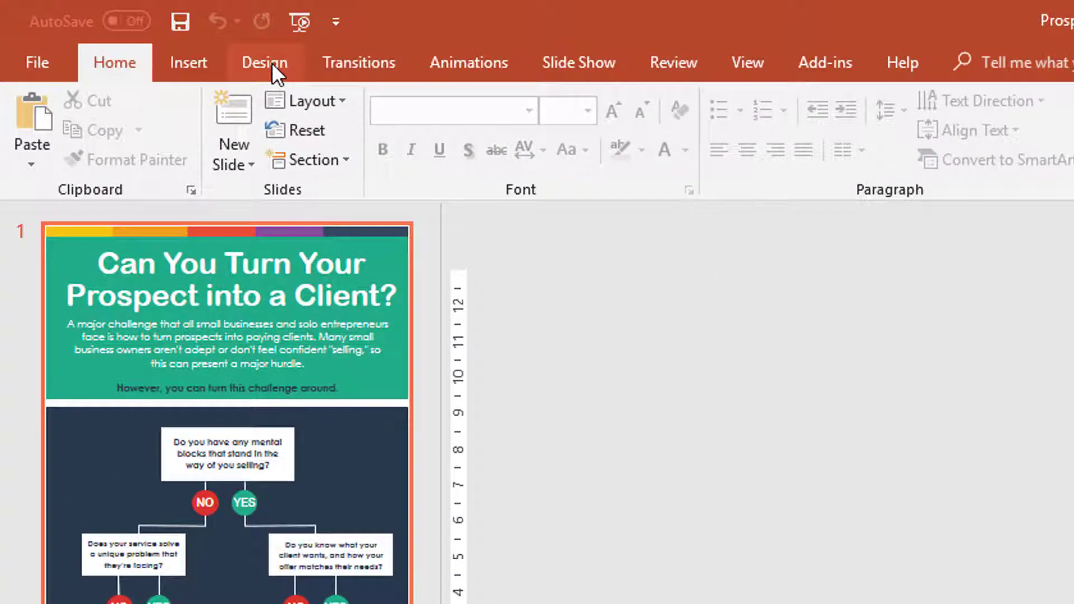
Step: Apply the second presentation theme from the Design tab's themes gallery
{"action": "left_click", "coordinate": [272, 63]}
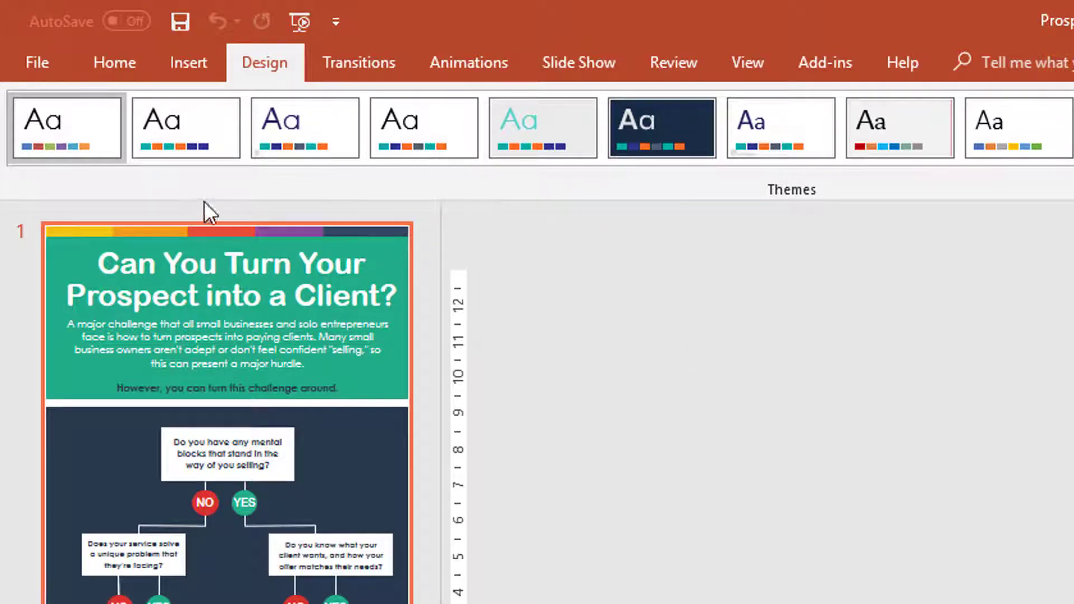
{"action": "left_click", "coordinate": [183, 117]}
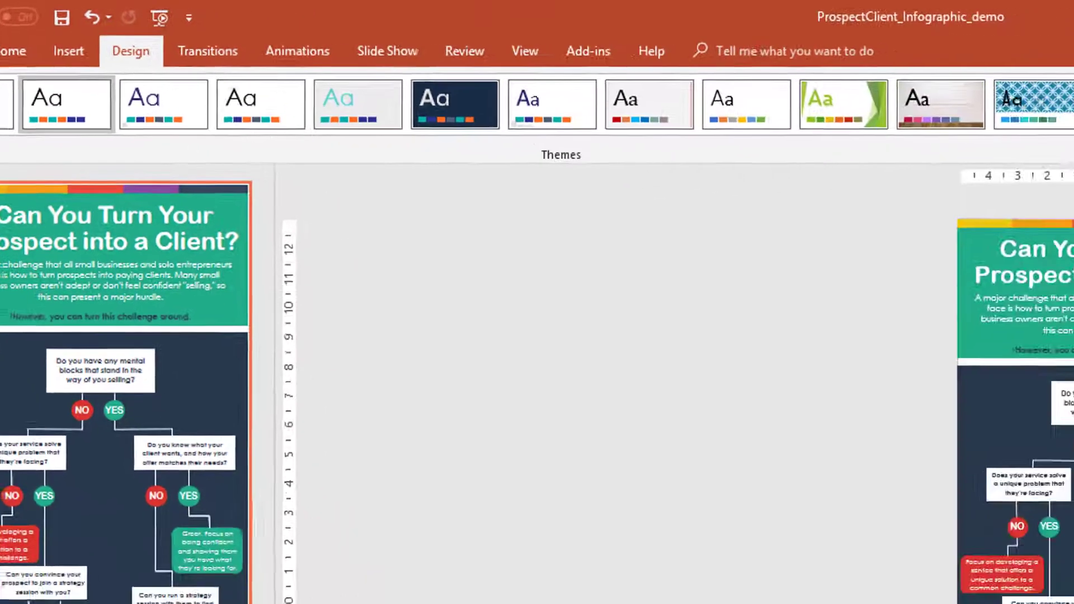
{"action": "left_click", "coordinate": [1073, 162]}
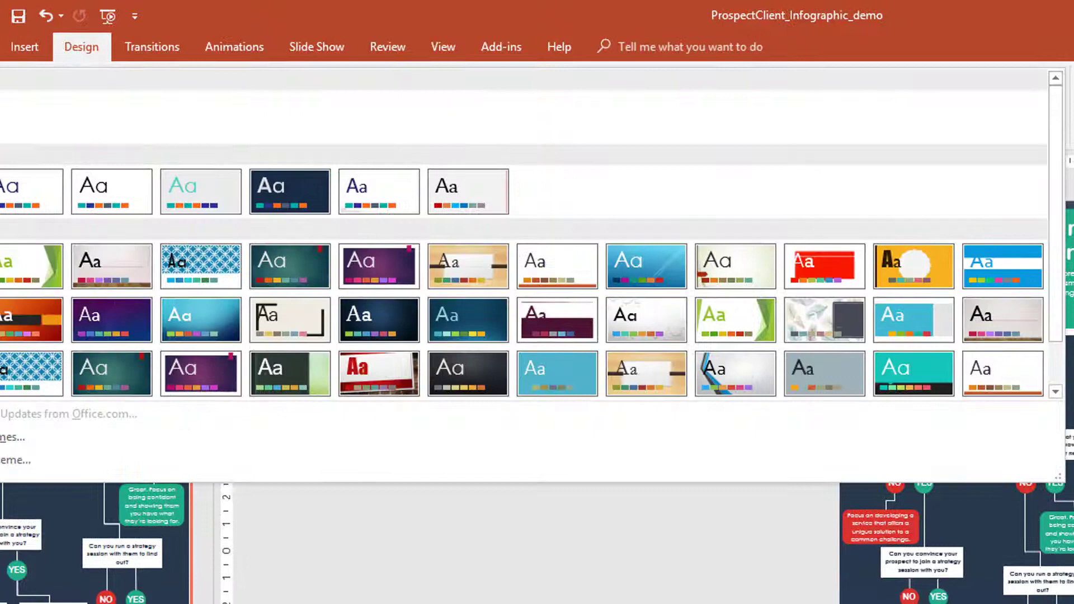
{"action": "key", "text": "Escape"}
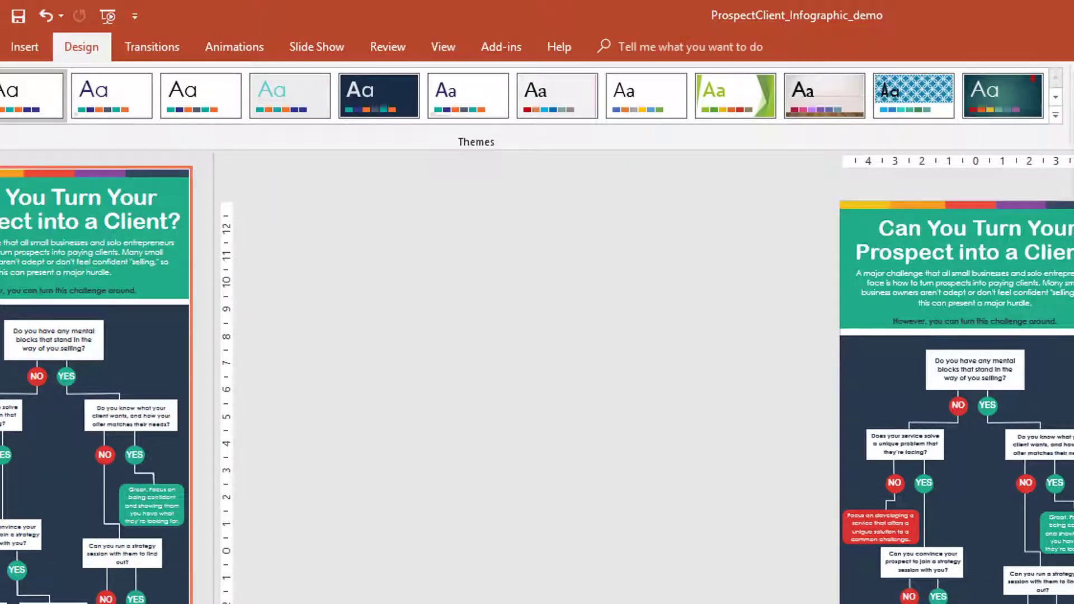
Step: Switch the theme colours to the custom Content Sparks scheme
{"action": "left_click", "coordinate": [1073, 115]}
{"action": "mouse_move", "coordinate": [917, 146]}
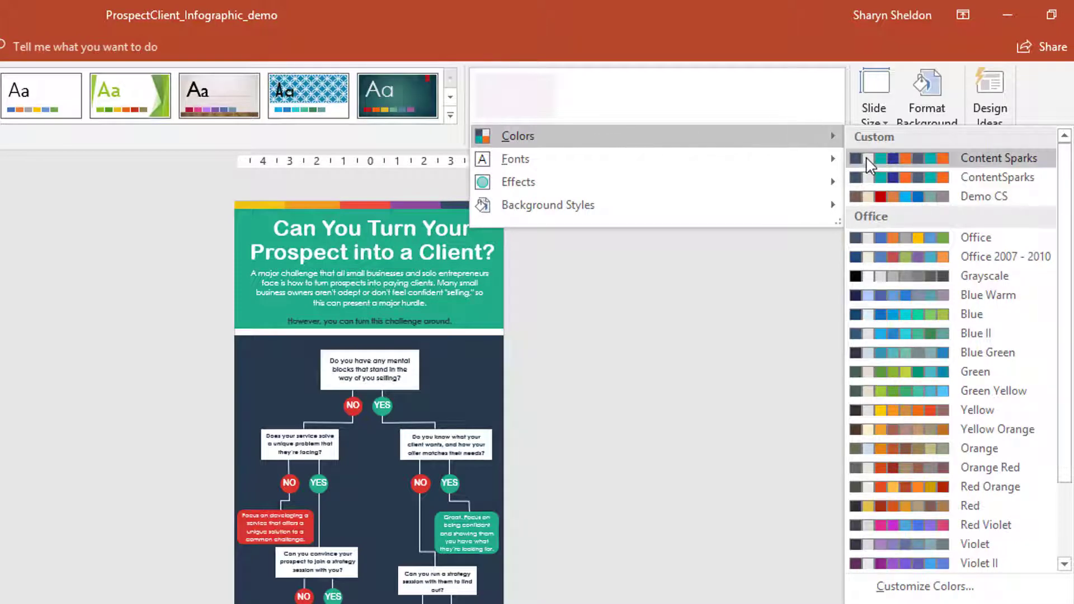
{"action": "left_click", "coordinate": [869, 165]}
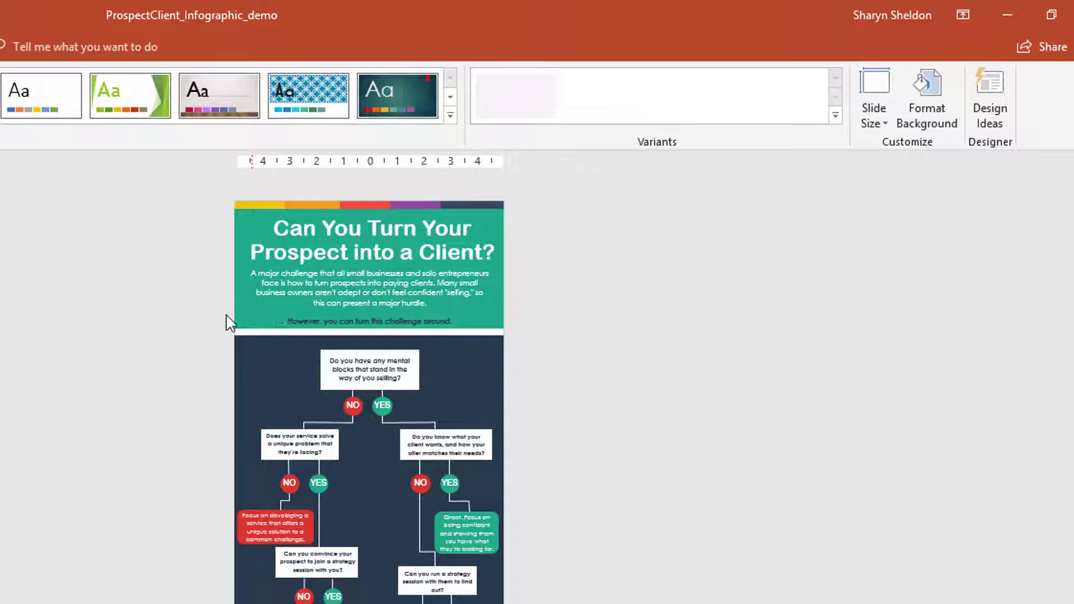
Step: Fill the green title header block with the teal theme colour
{"action": "left_click", "coordinate": [267, 318]}
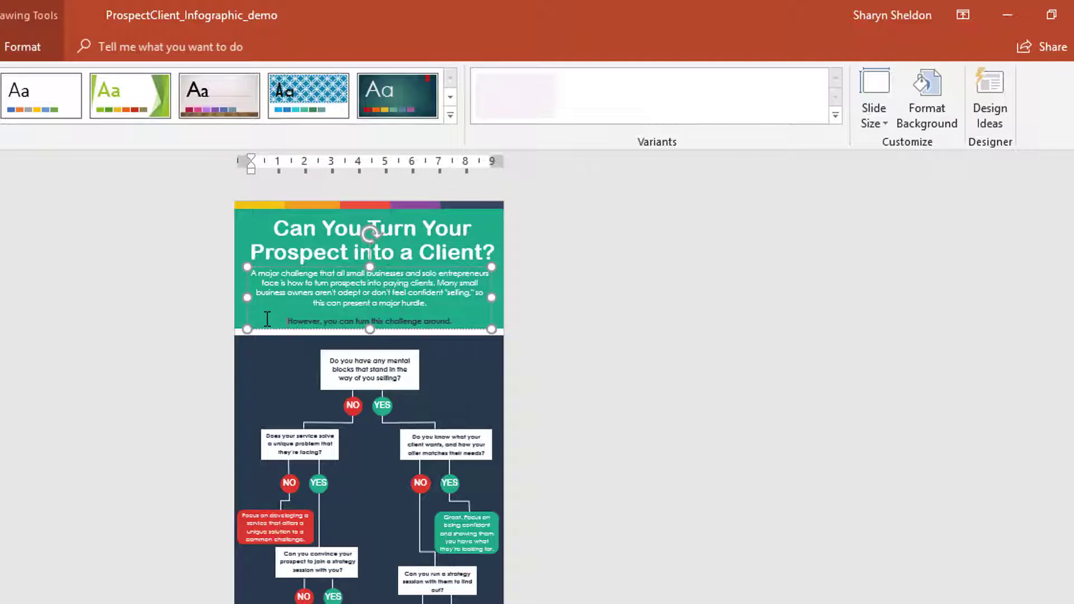
{"action": "left_click", "coordinate": [243, 227]}
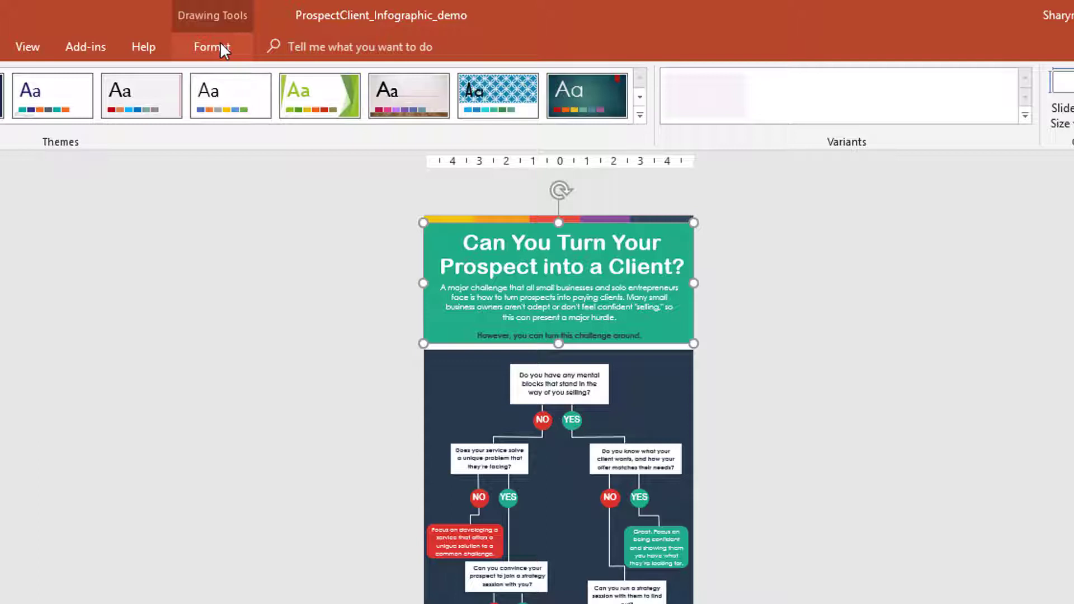
{"action": "left_click", "coordinate": [223, 50]}
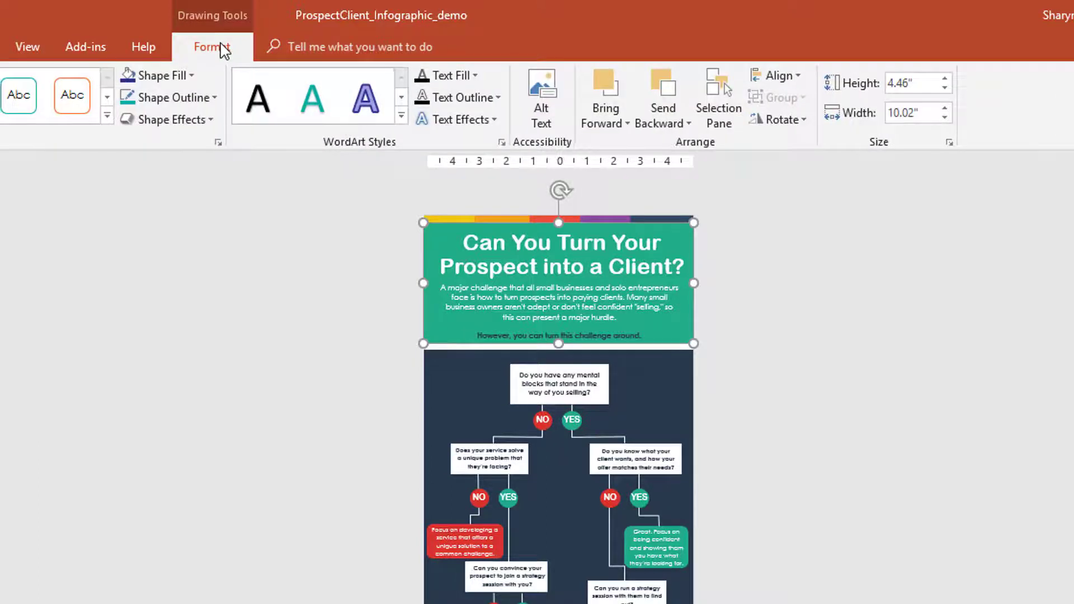
{"action": "left_click", "coordinate": [192, 77]}
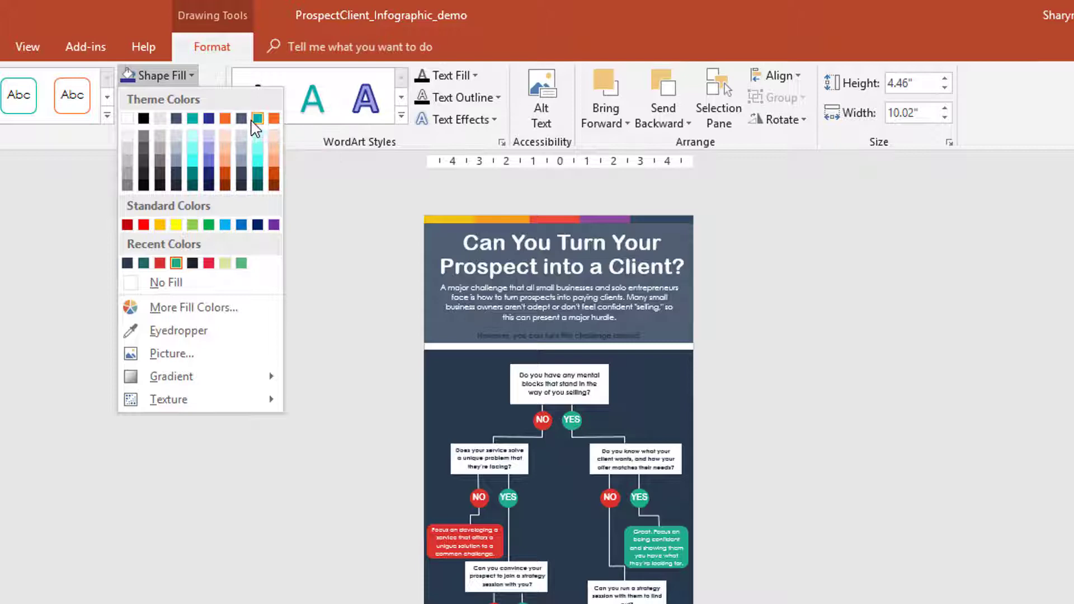
{"action": "left_click", "coordinate": [196, 119]}
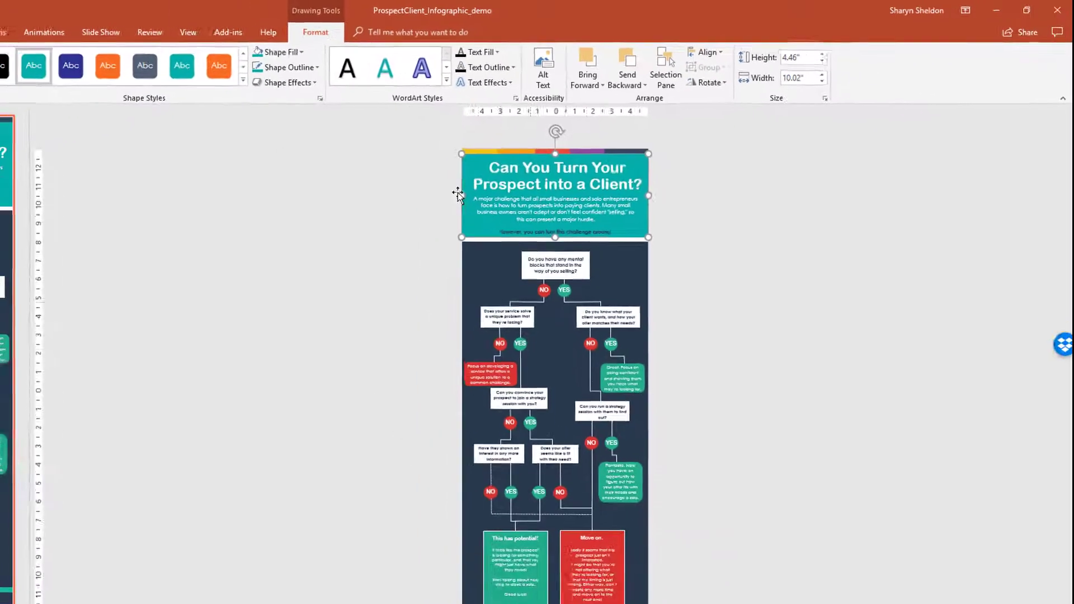
Step: Zoom the slide to 66% and bring the flowchart answer boxes into view
{"action": "left_click", "coordinate": [212, 36]}
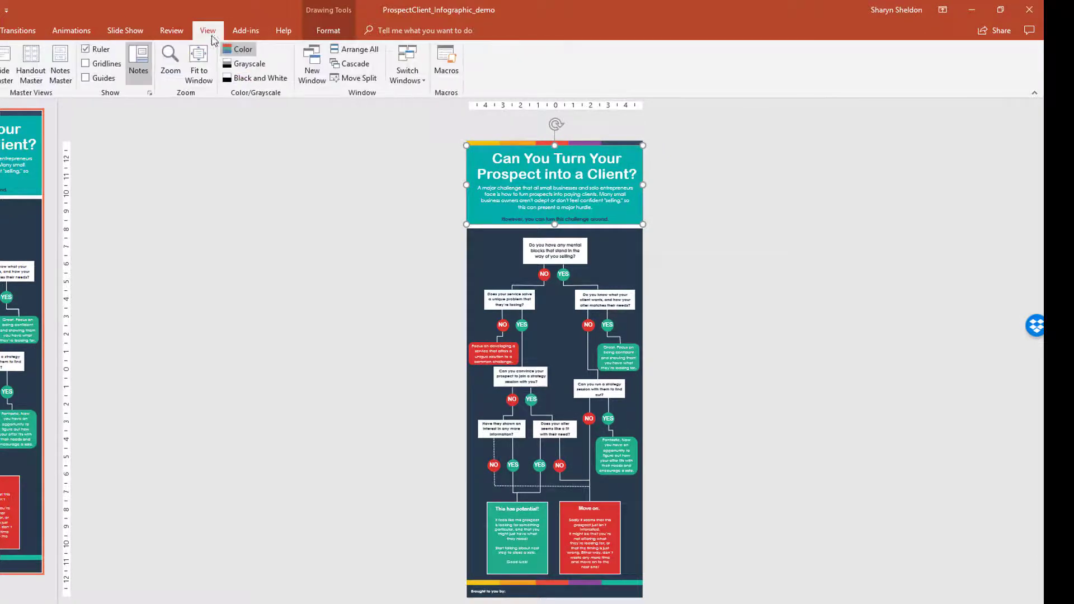
{"action": "left_click", "coordinate": [174, 65]}
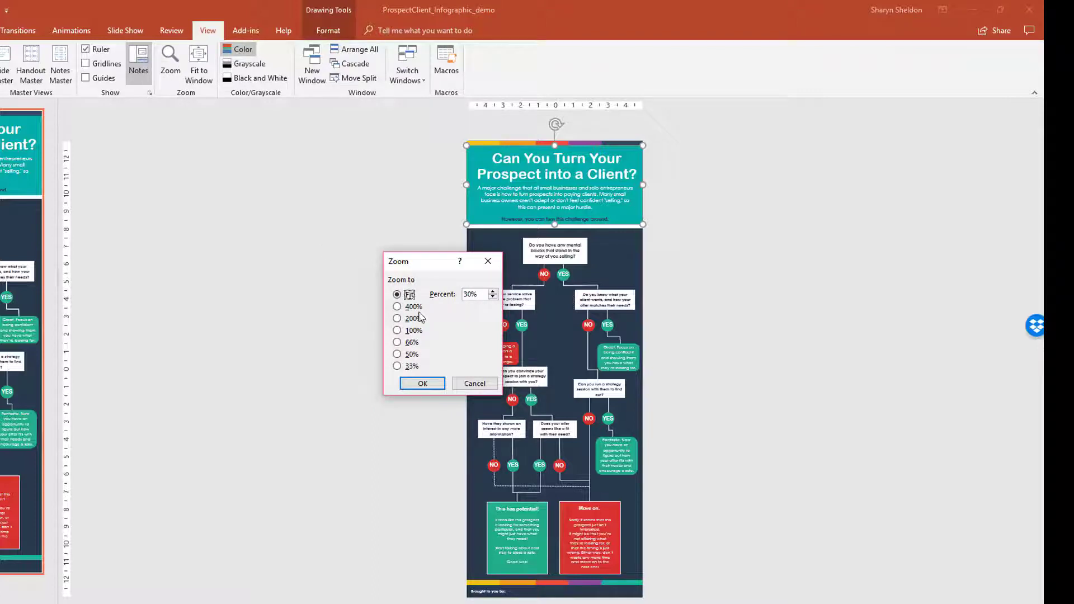
{"action": "left_click", "coordinate": [400, 343]}
{"action": "left_click", "coordinate": [421, 384]}
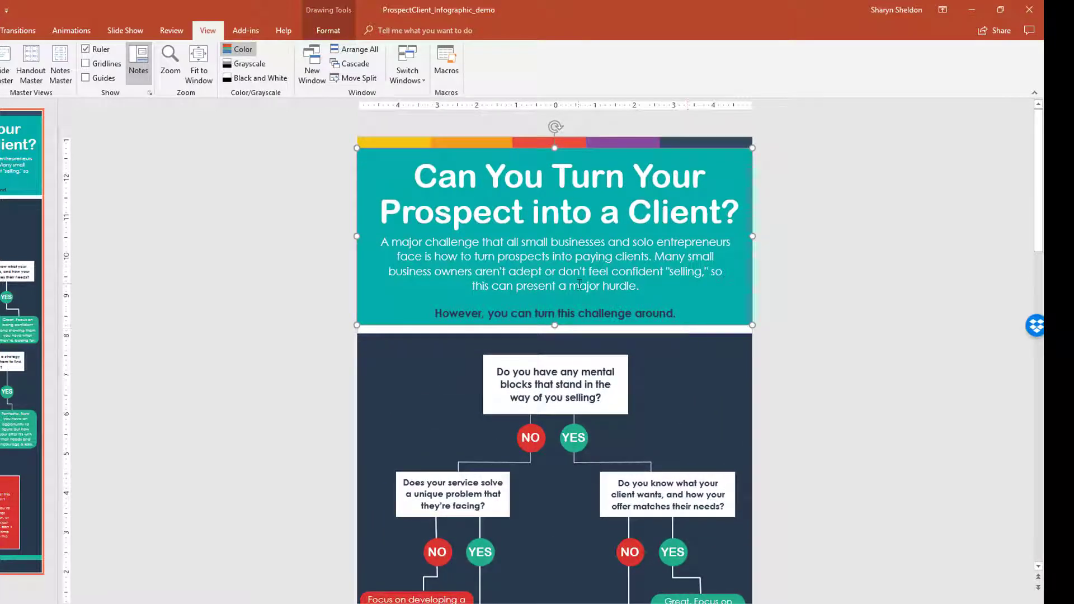
{"action": "scroll", "coordinate": [579, 284], "scroll_direction": "down", "scroll_amount": 5}
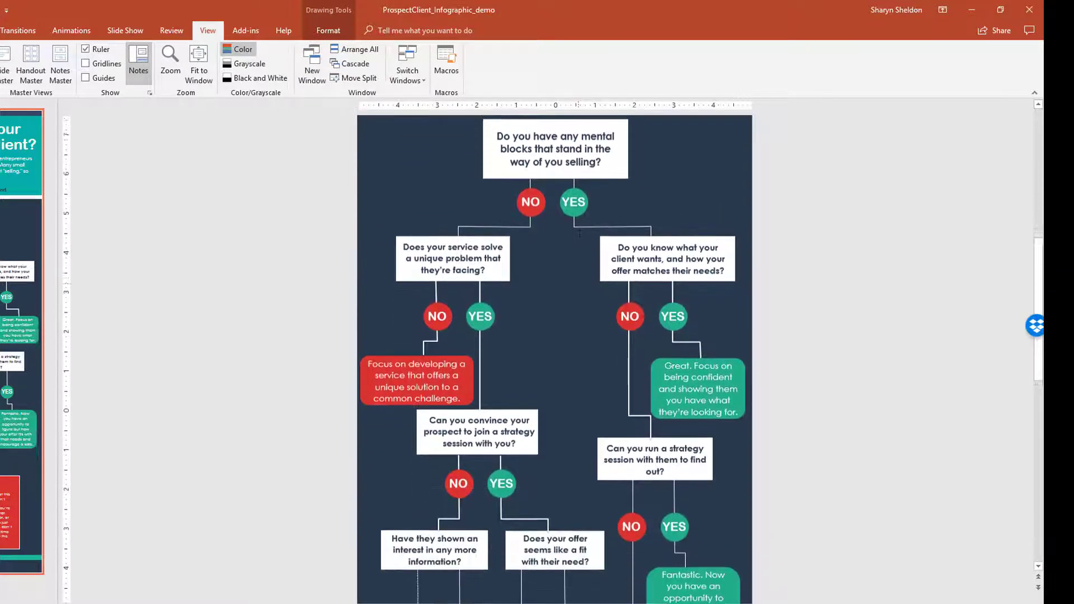
{"action": "scroll", "coordinate": [579, 233], "scroll_direction": "down", "scroll_amount": 2}
Step: Apply the teal filled shape style to the green 'Great' answer box
{"action": "left_click", "coordinate": [653, 290]}
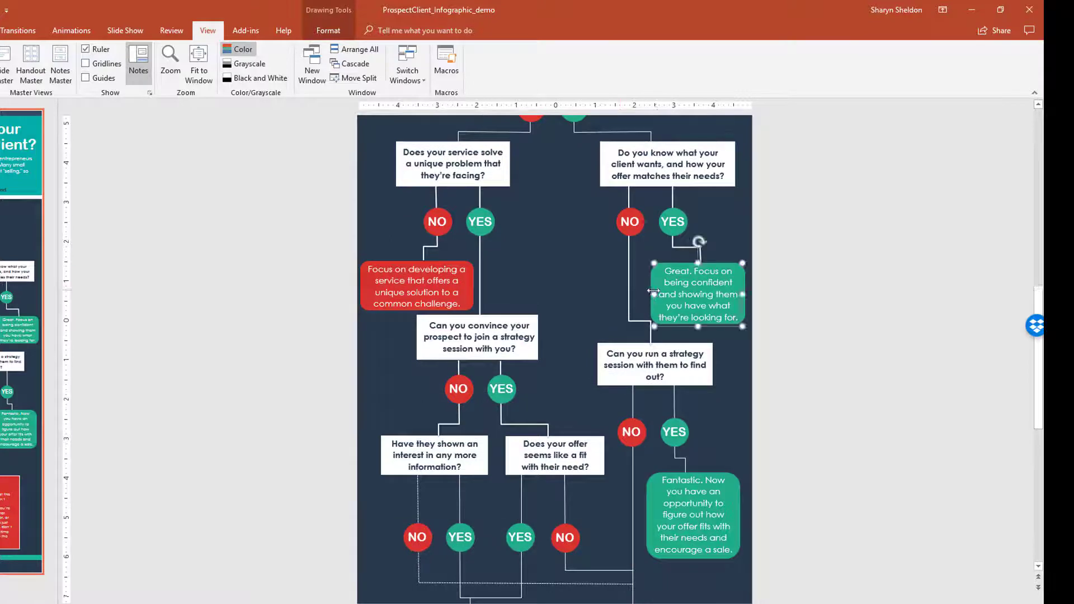
{"action": "left_click", "coordinate": [650, 285]}
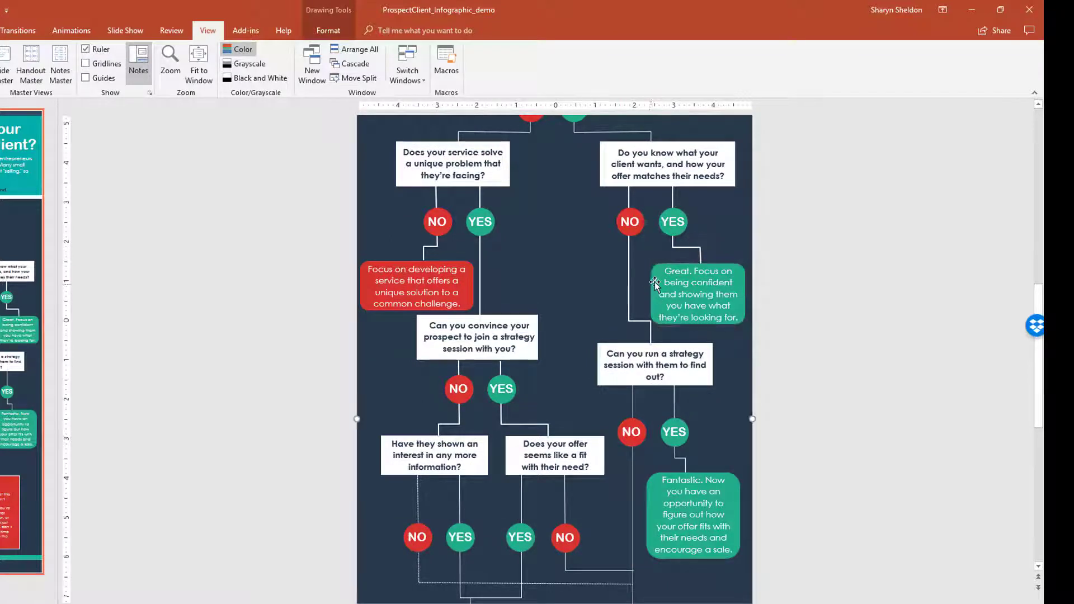
{"action": "left_click", "coordinate": [655, 286]}
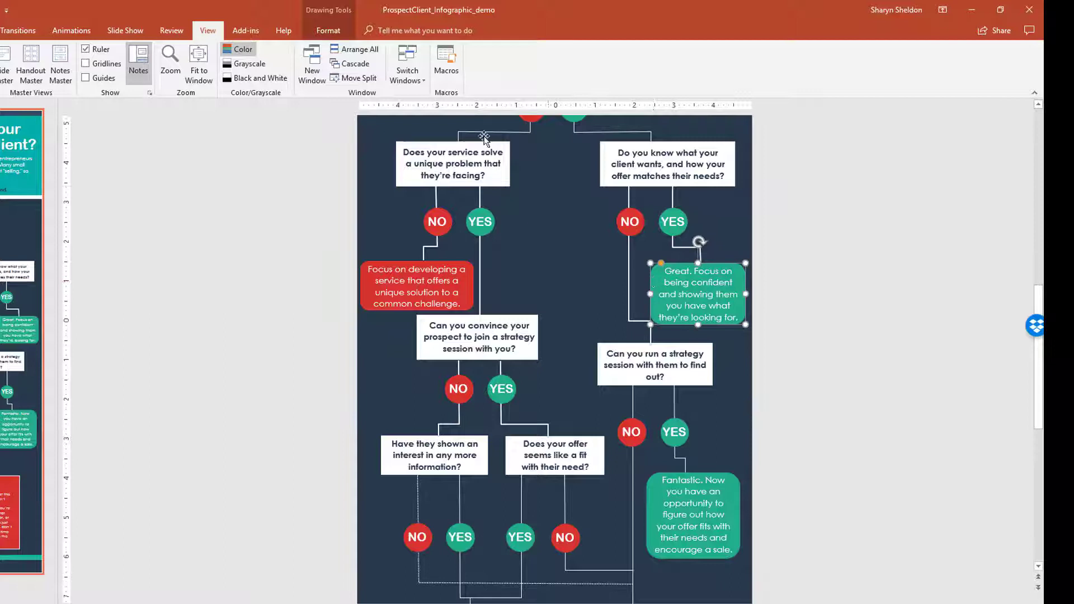
{"action": "left_click", "coordinate": [328, 32]}
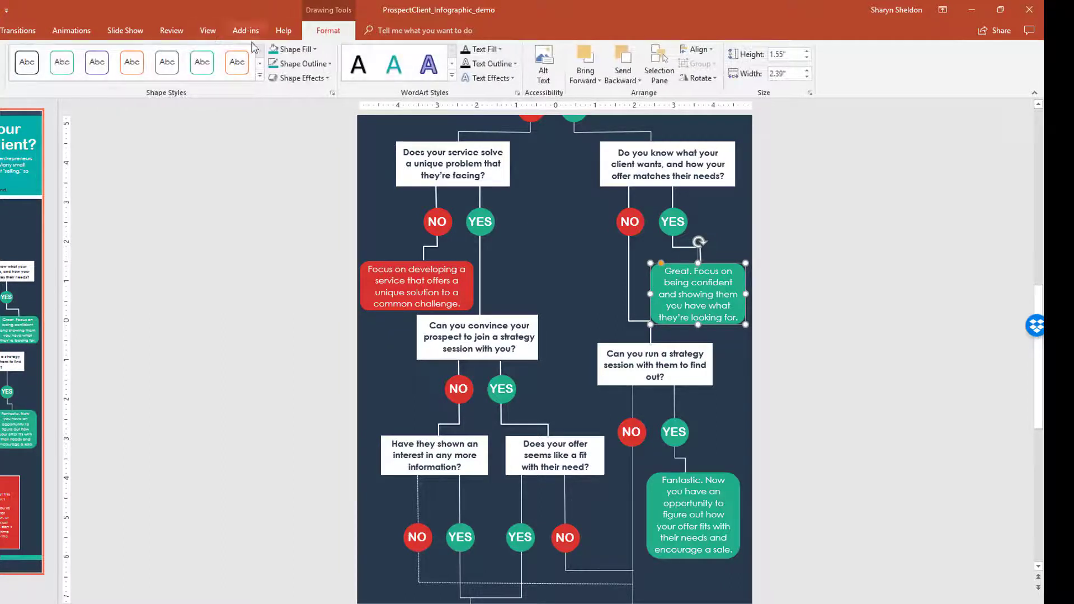
{"action": "left_click", "coordinate": [260, 63]}
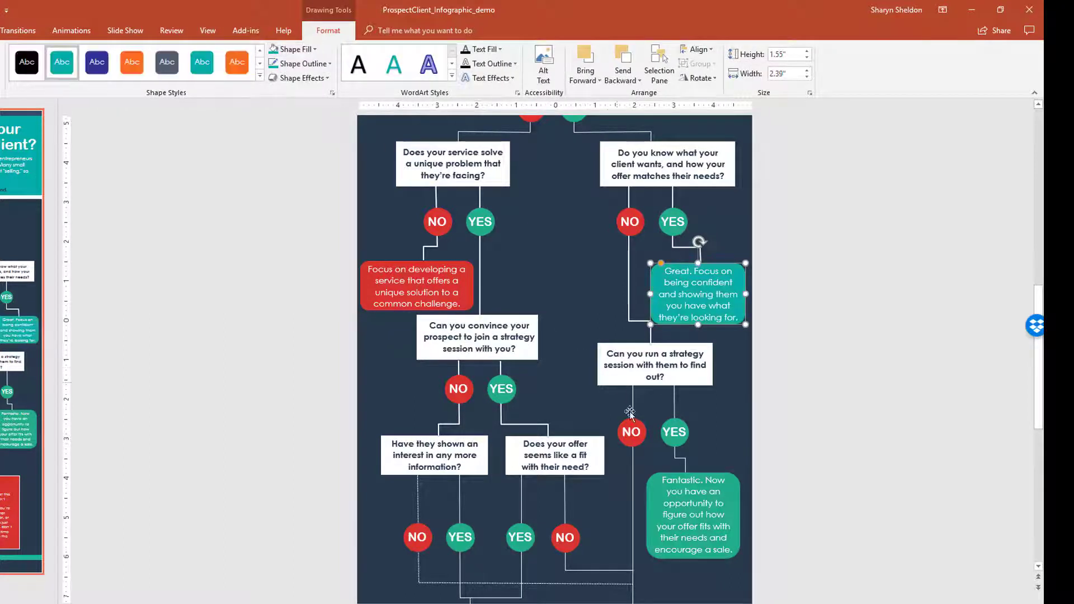
Step: Recolour the 'Fantastic' and 'This has potential!' boxes teal
{"action": "left_click", "coordinate": [649, 485]}
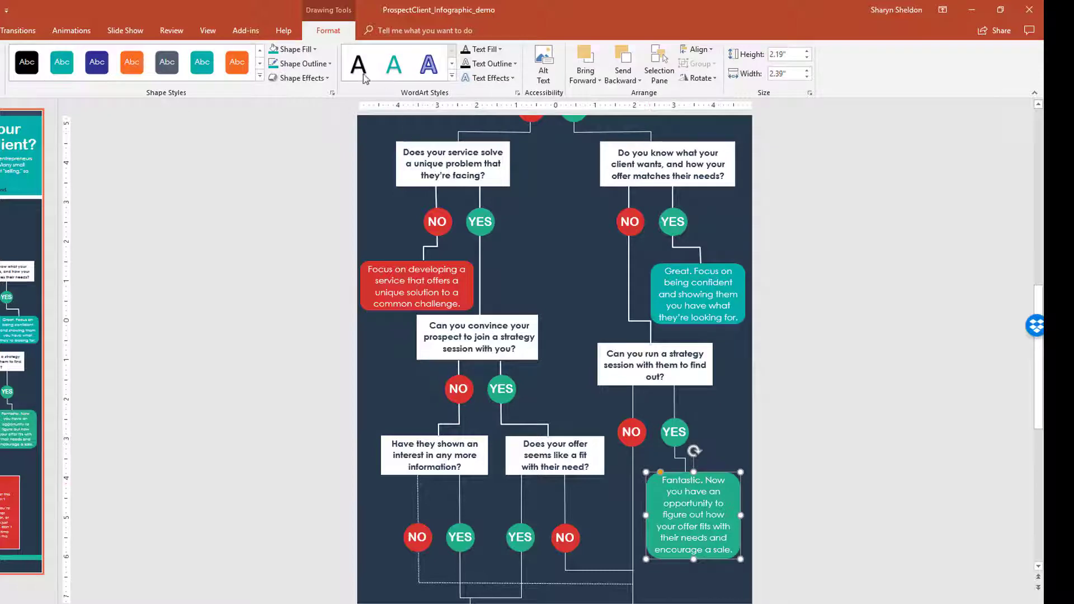
{"action": "scroll", "coordinate": [554, 358], "scroll_direction": "down", "scroll_amount": 1}
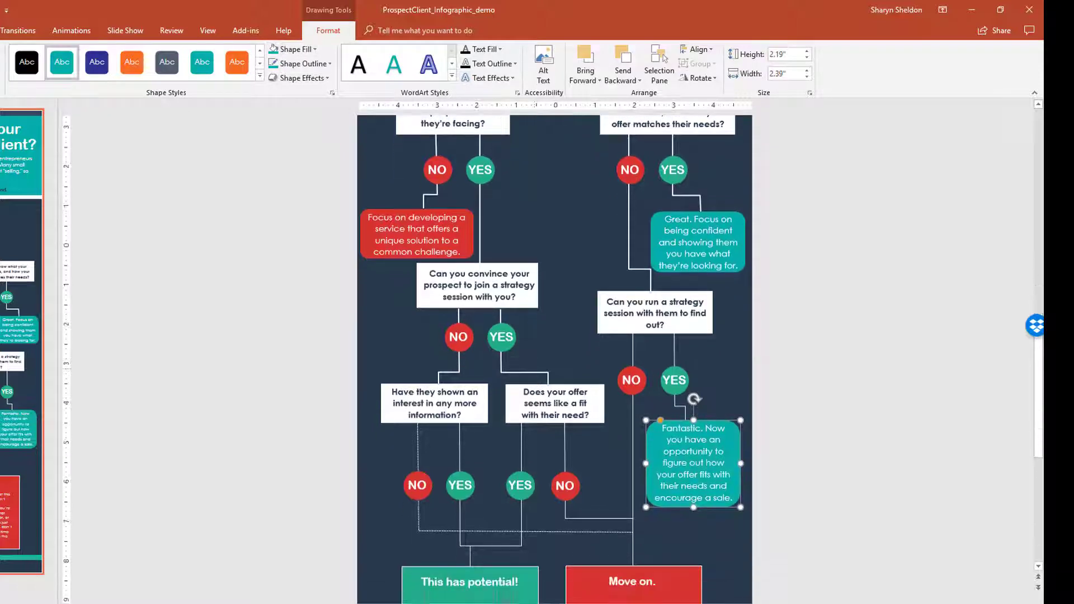
{"action": "scroll", "coordinate": [522, 352], "scroll_direction": "down", "scroll_amount": 3}
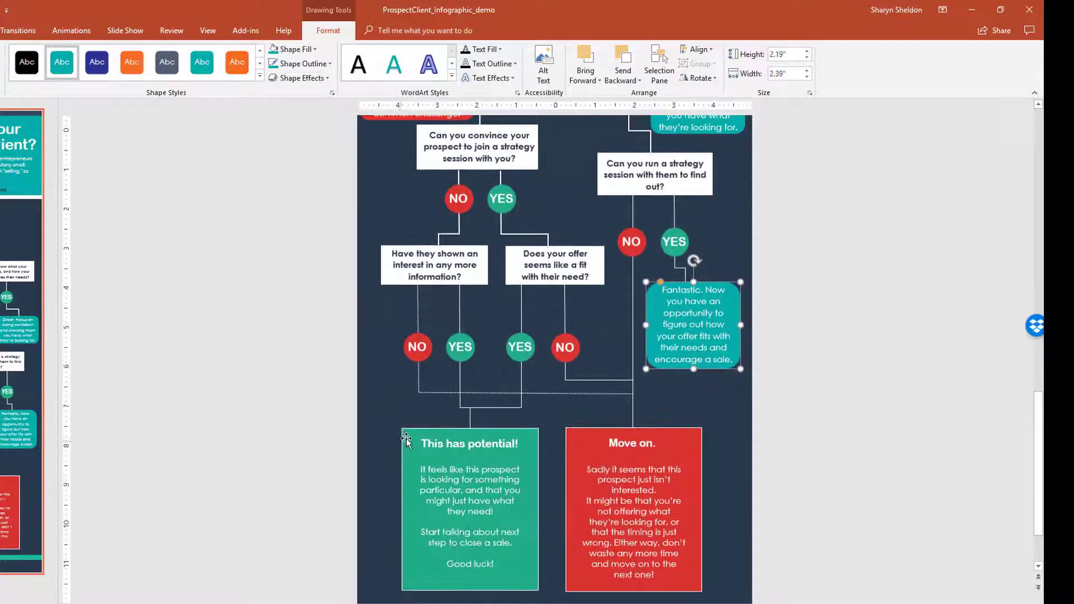
{"action": "left_click", "coordinate": [407, 442]}
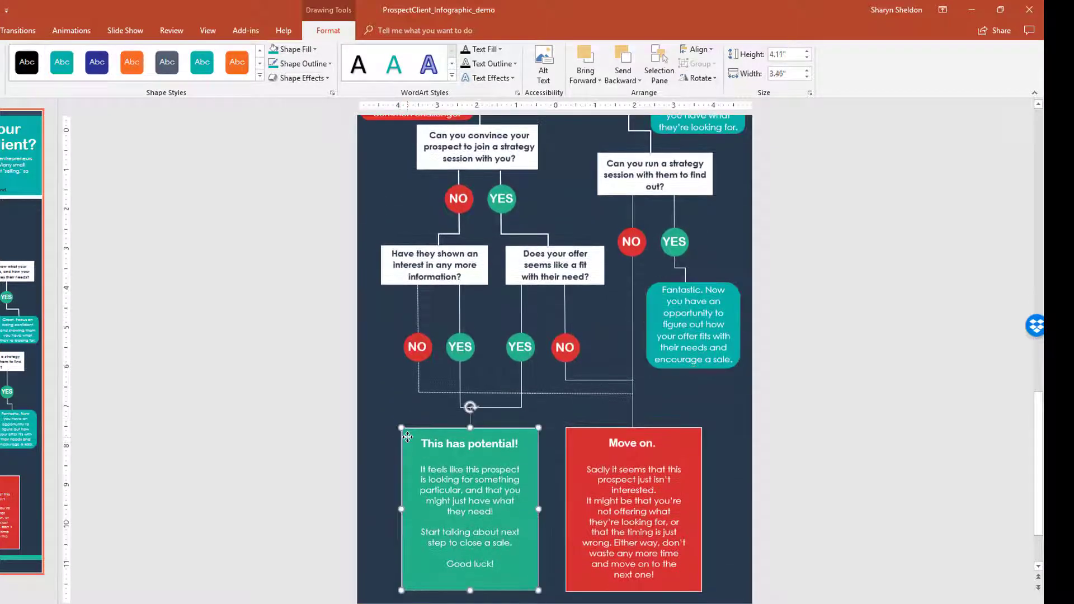
{"action": "left_click", "coordinate": [273, 49]}
{"action": "scroll", "coordinate": [660, 340], "scroll_direction": "up", "scroll_amount": 6}
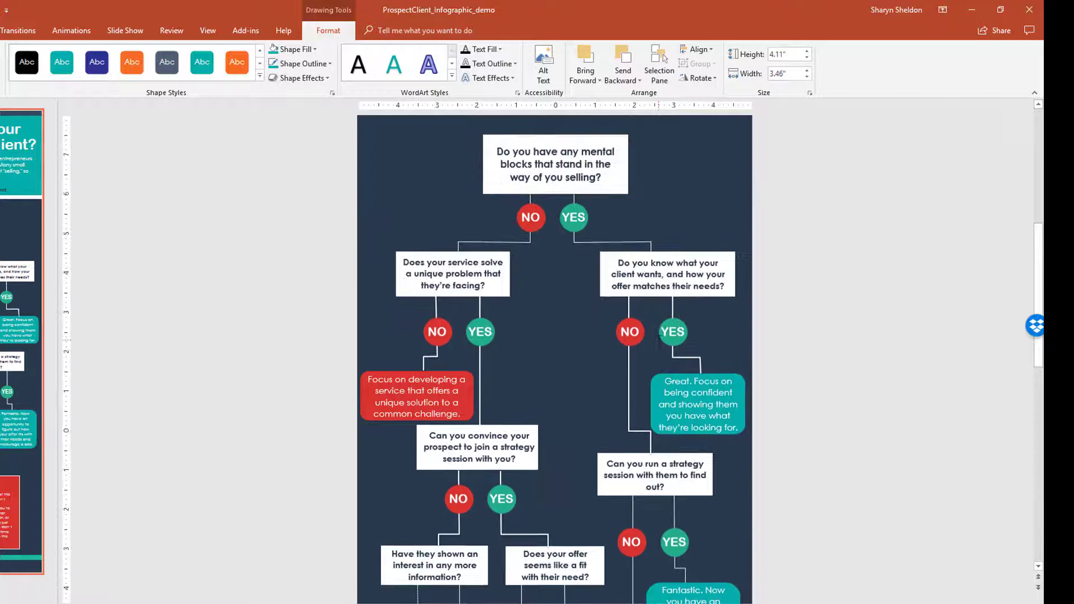
Step: Try a teal style on the first YES circle, then undo it
{"action": "scroll", "coordinate": [660, 340], "scroll_direction": "up", "scroll_amount": 3}
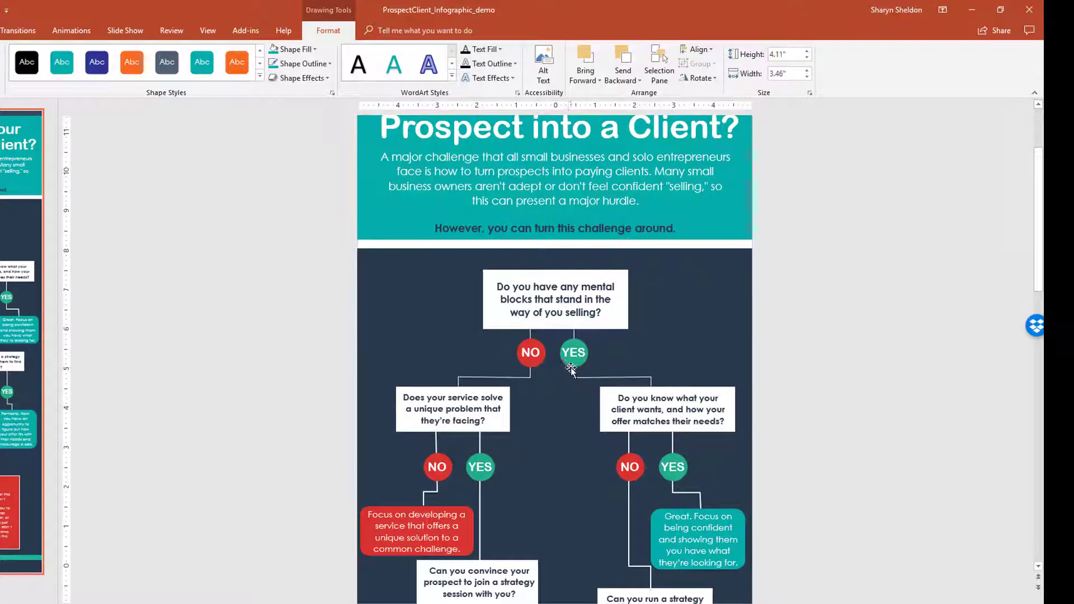
{"action": "left_click", "coordinate": [571, 364]}
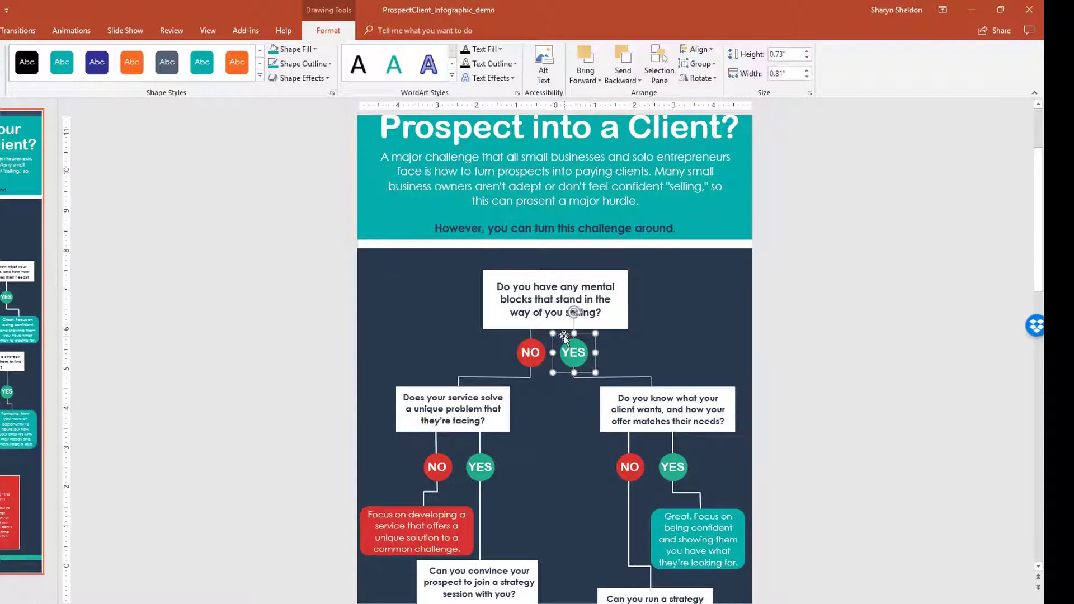
{"action": "left_click", "coordinate": [574, 356]}
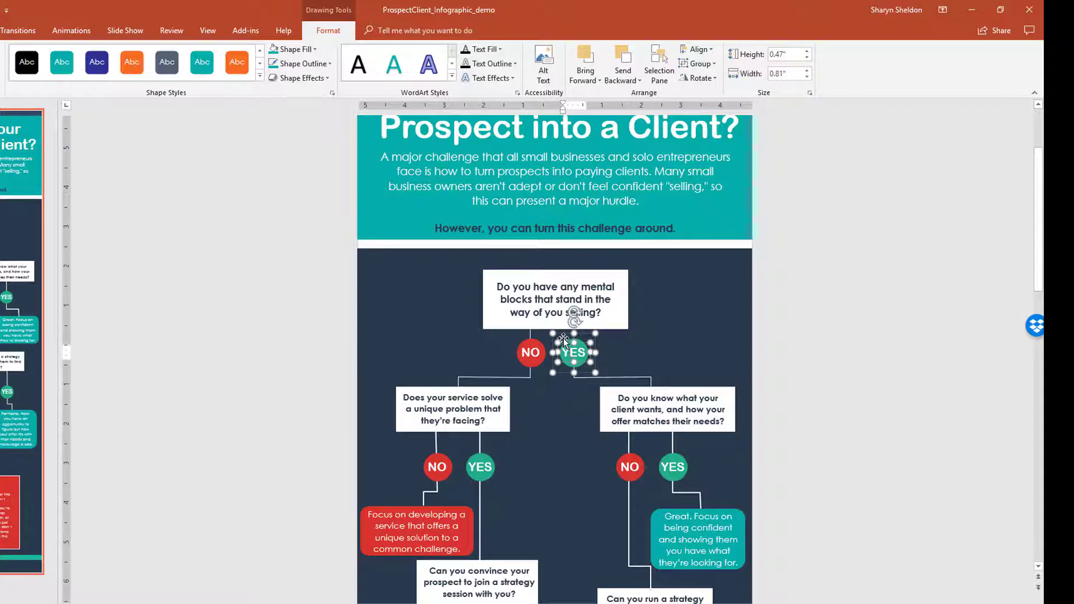
{"action": "left_click", "coordinate": [563, 335]}
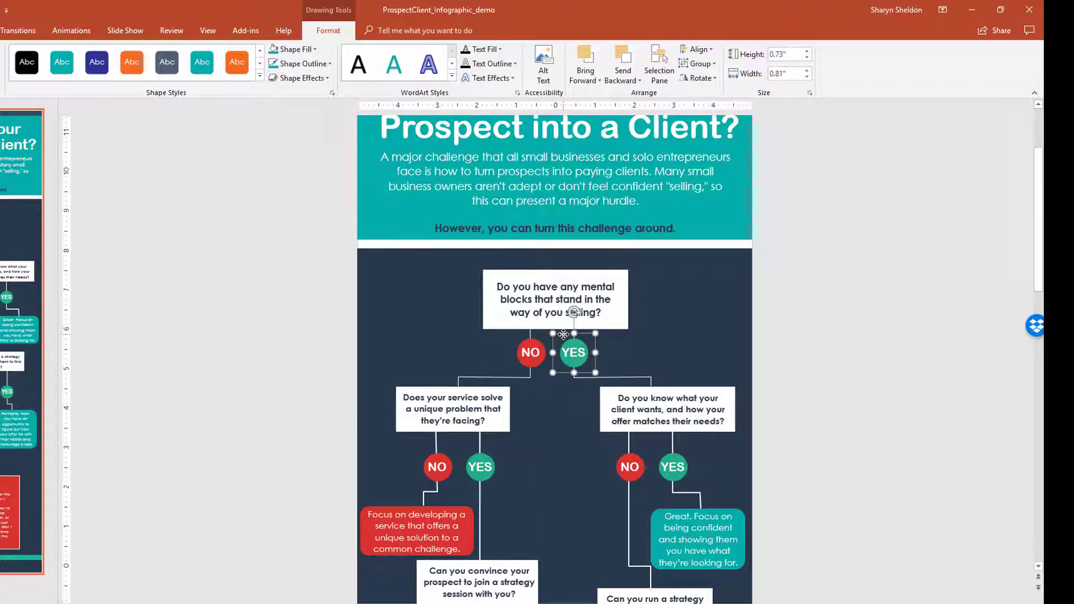
{"action": "left_click", "coordinate": [275, 51]}
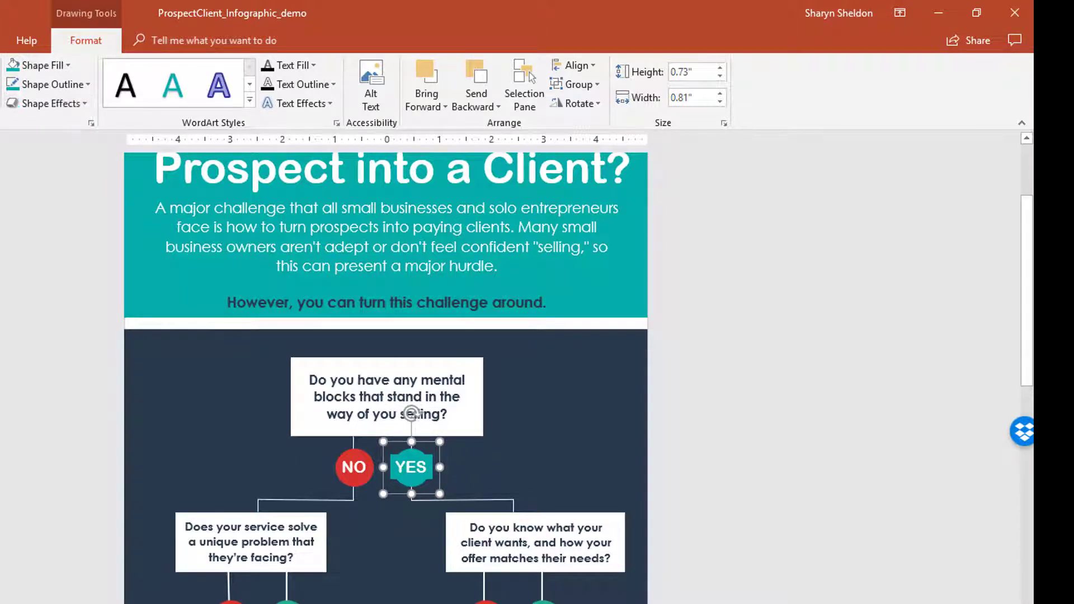
{"action": "key", "text": "ctrl+z"}
Step: Select the YES circle and ungroup it from its label
{"action": "mouse_move", "coordinate": [400, 448]}
{"action": "left_mouse_down"}
{"action": "mouse_move", "coordinate": [358, 456]}
{"action": "mouse_move", "coordinate": [402, 437]}
{"action": "left_mouse_up"}
{"action": "left_click_drag", "start_coordinate": [404, 479], "coordinate": [401, 490]}
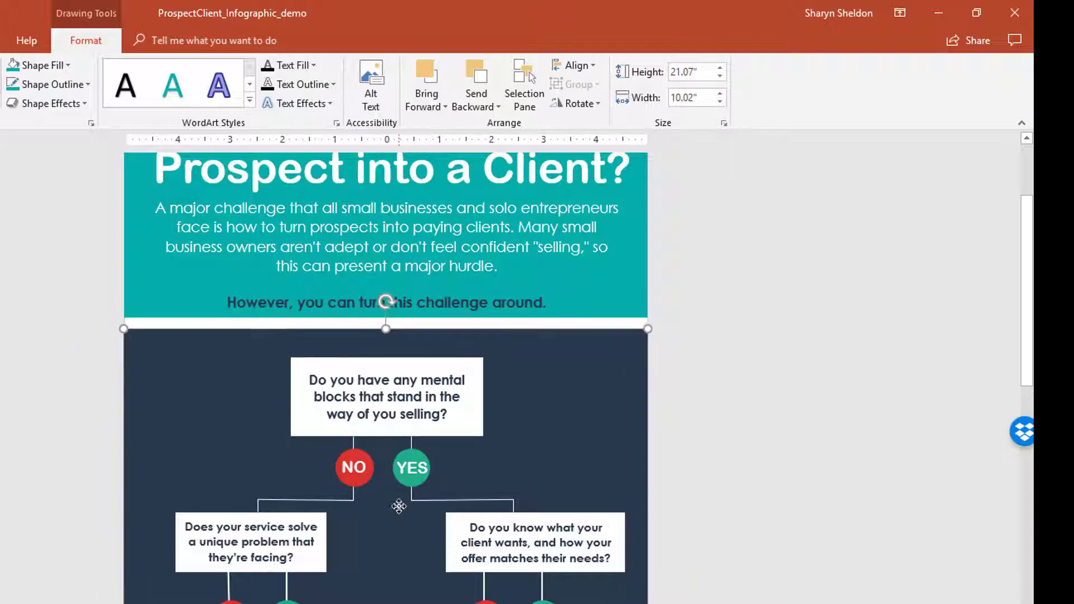
{"action": "left_click", "coordinate": [395, 462]}
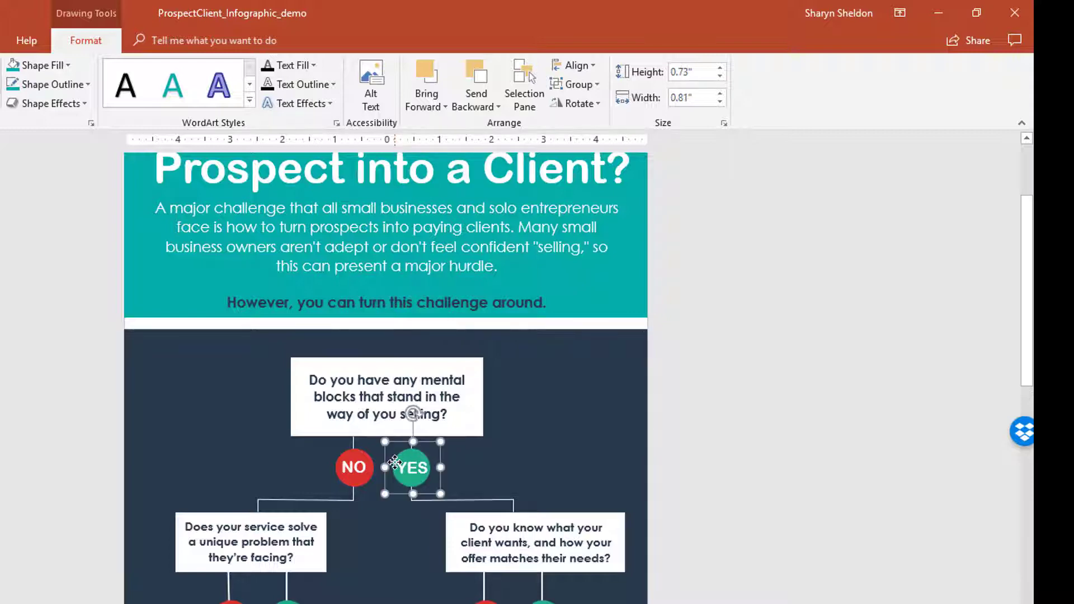
{"action": "mouse_move", "coordinate": [395, 463]}
{"action": "left_mouse_down"}
{"action": "mouse_move", "coordinate": [509, 434]}
{"action": "mouse_move", "coordinate": [543, 363]}
{"action": "mouse_move", "coordinate": [538, 425]}
{"action": "mouse_move", "coordinate": [404, 451]}
{"action": "mouse_move", "coordinate": [394, 463]}
{"action": "left_mouse_up"}
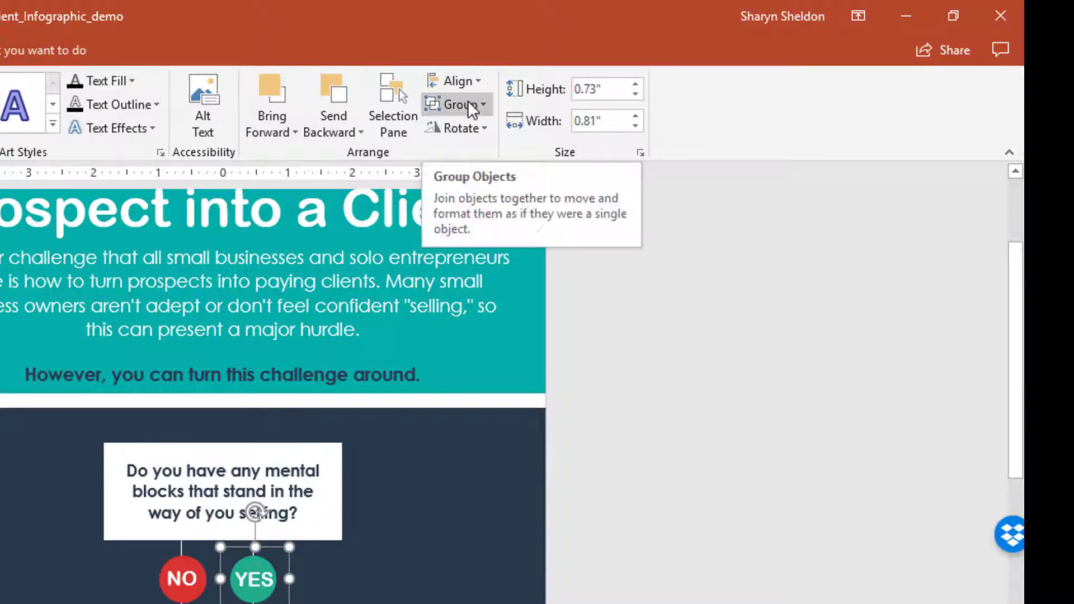
{"action": "left_click", "coordinate": [482, 106]}
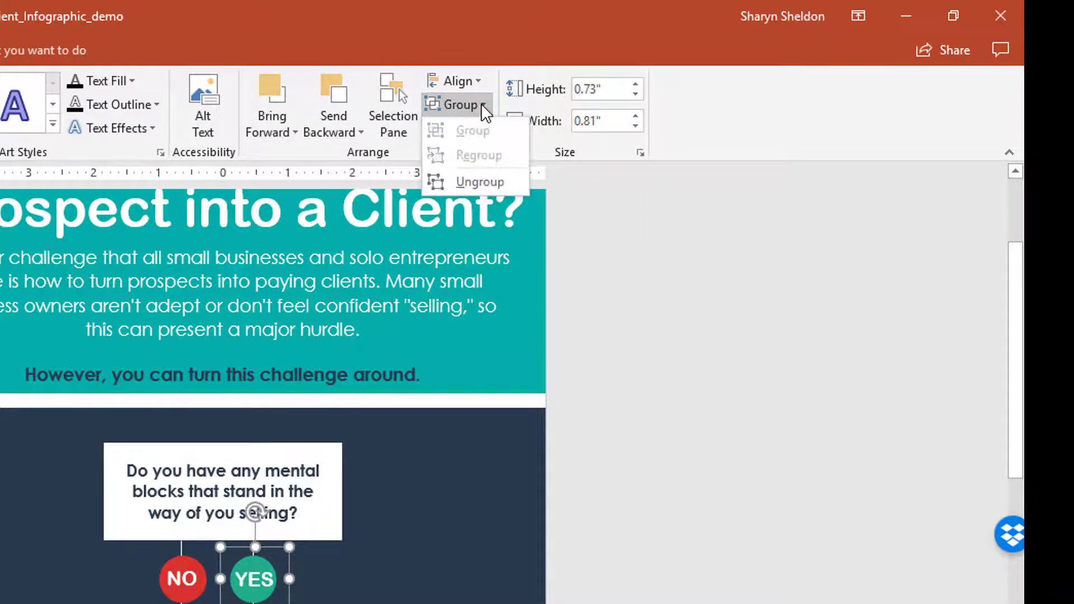
{"action": "left_click", "coordinate": [477, 179]}
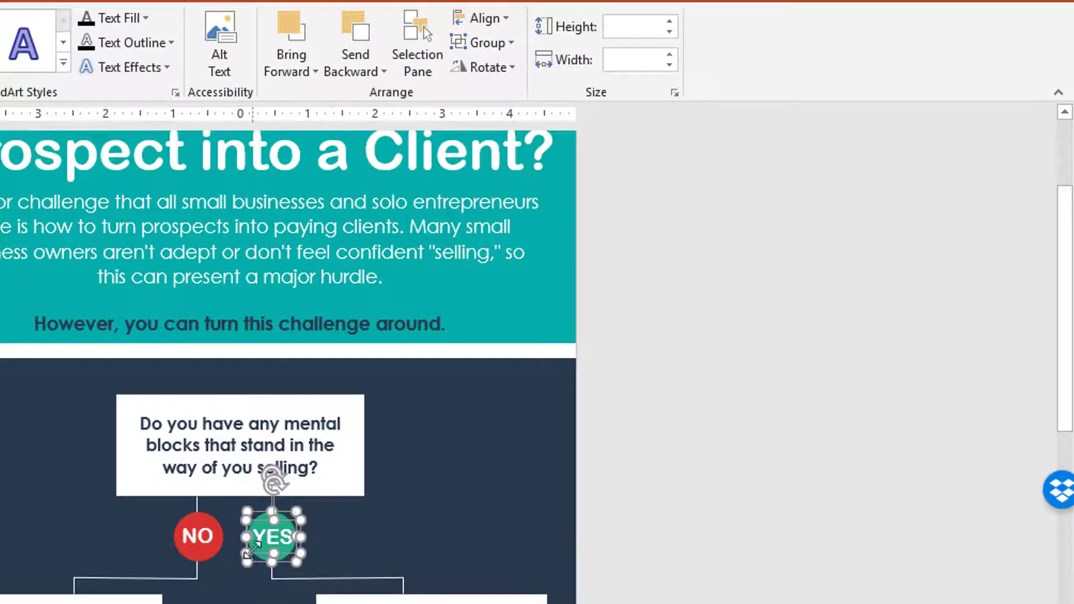
Step: Select the round YES circle on its own and regroup it with its text
{"action": "left_click", "coordinate": [311, 506]}
{"action": "left_click", "coordinate": [278, 526]}
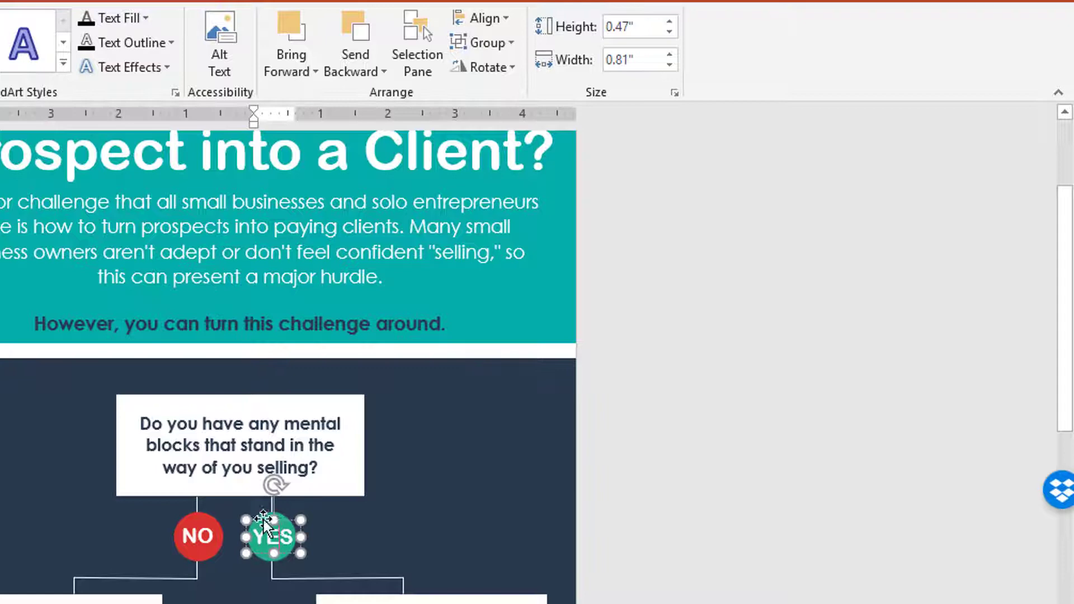
{"action": "key", "text": "Escape"}
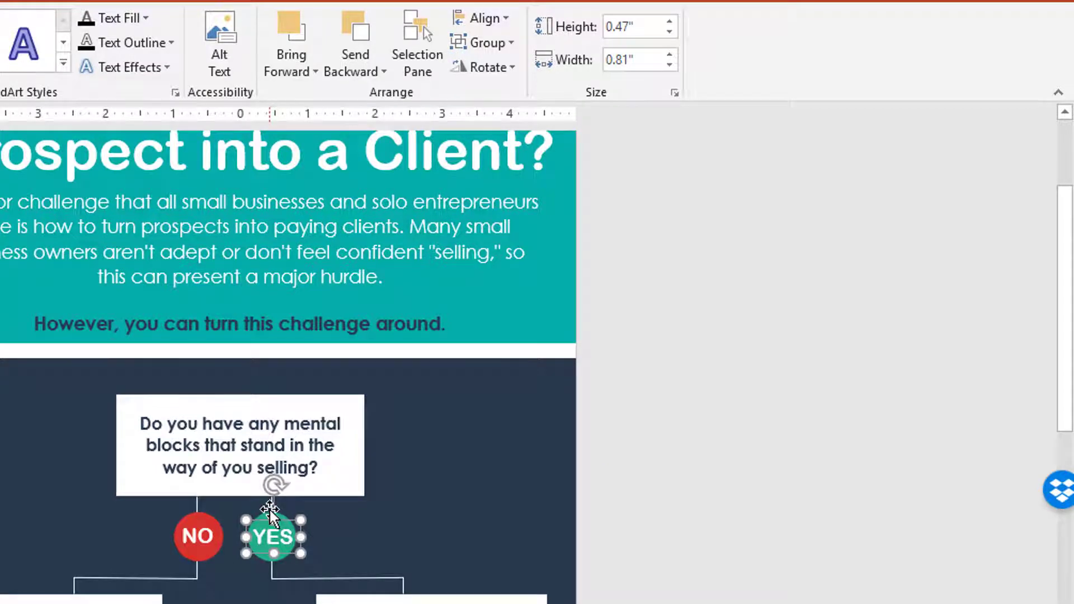
{"action": "left_click", "coordinate": [271, 510]}
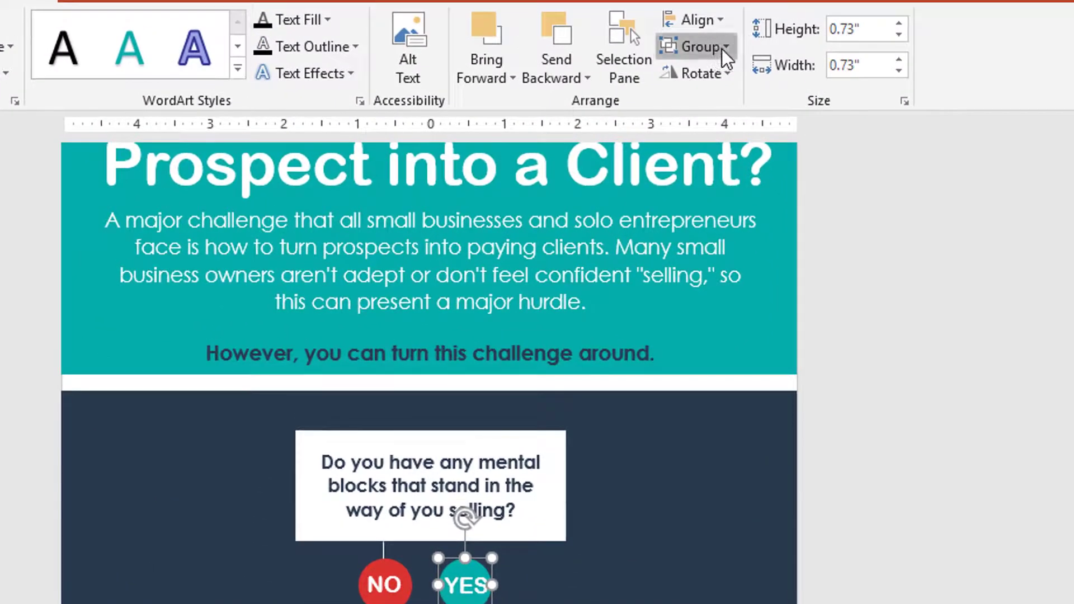
{"action": "left_click", "coordinate": [722, 49]}
{"action": "left_click", "coordinate": [727, 109]}
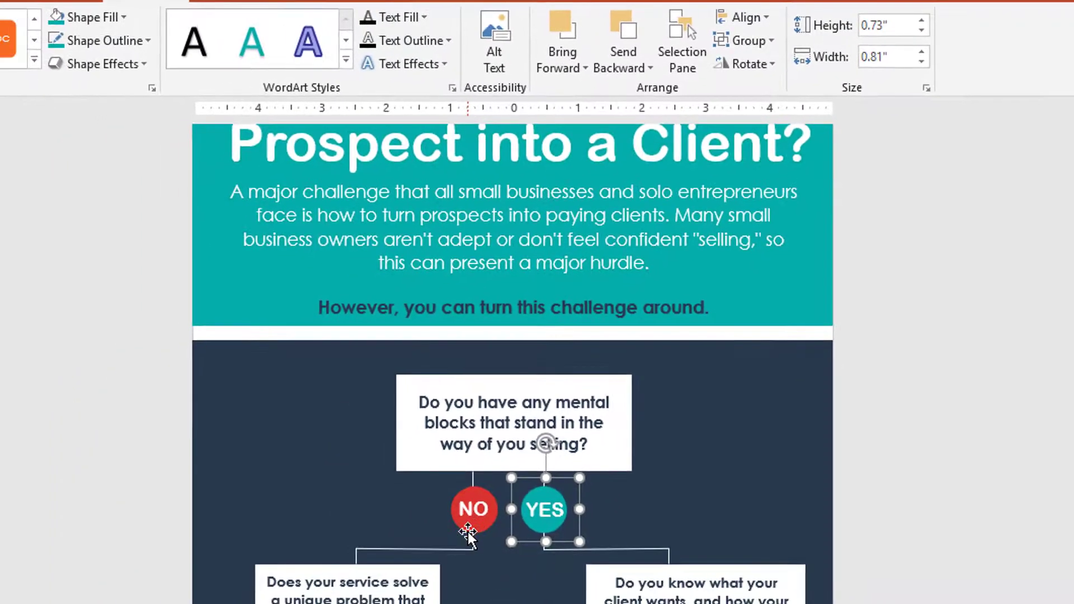
Step: Select the red NO circle within the flowchart group
{"action": "left_click", "coordinate": [382, 599]}
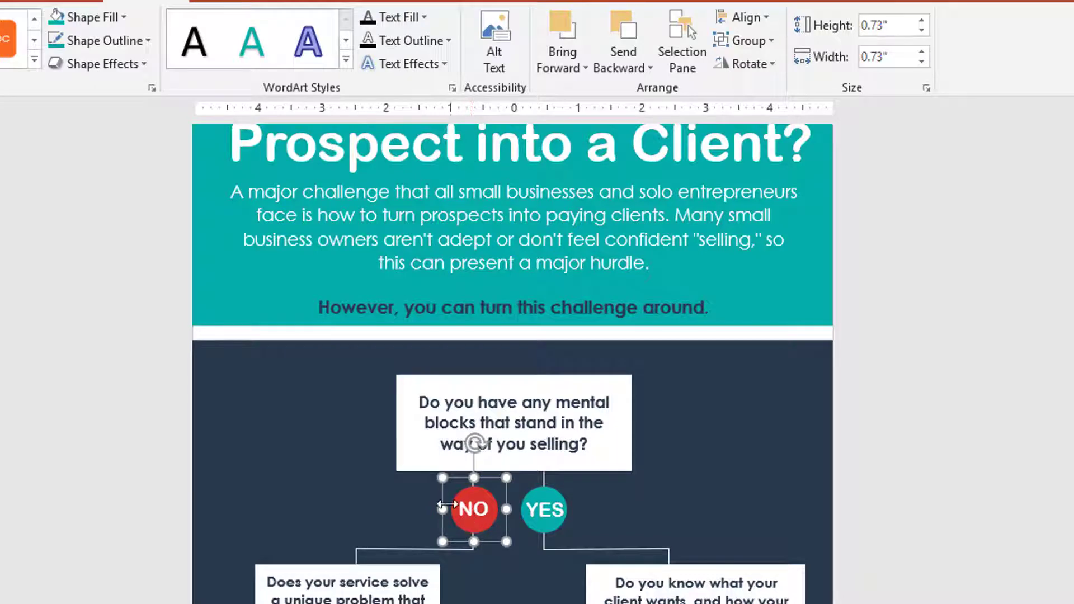
{"action": "mouse_move", "coordinate": [447, 497]}
{"action": "left_mouse_down"}
{"action": "mouse_move", "coordinate": [376, 498]}
{"action": "mouse_move", "coordinate": [396, 478]}
{"action": "mouse_move", "coordinate": [447, 498]}
{"action": "left_mouse_up"}
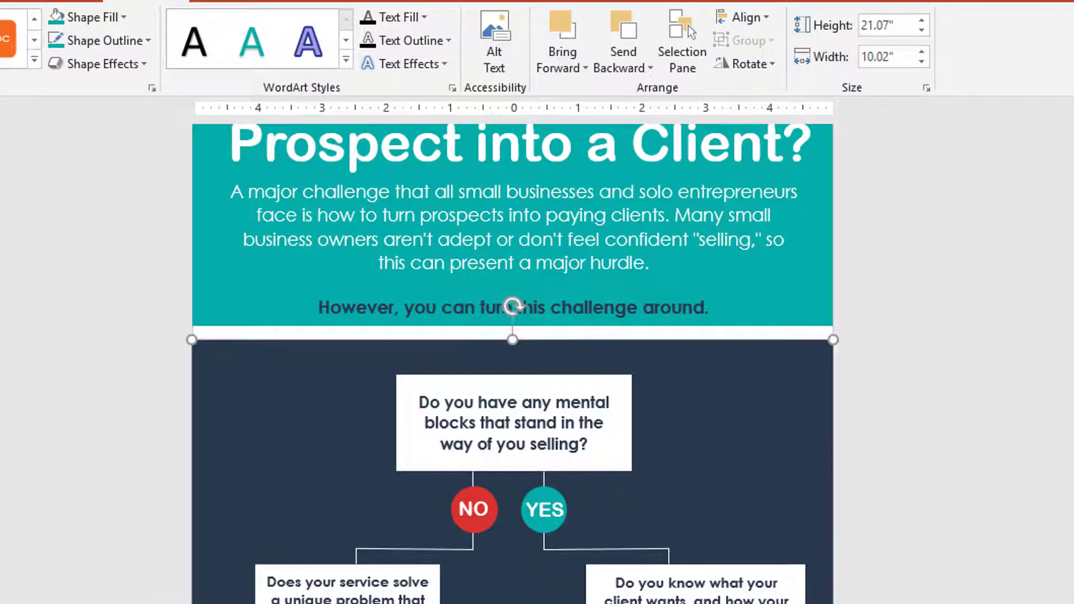
{"action": "left_click", "coordinate": [477, 533]}
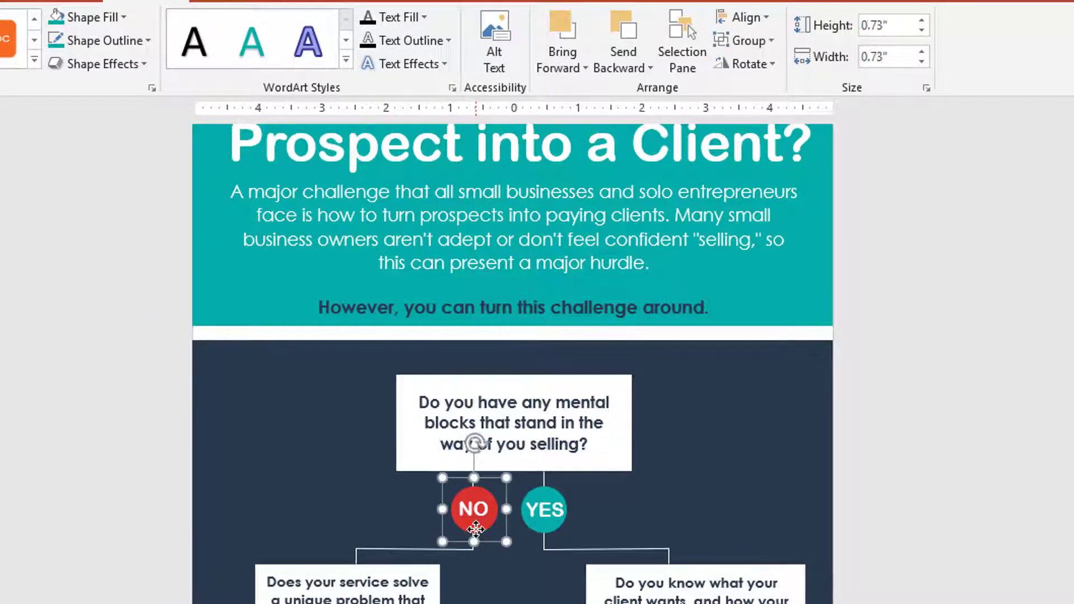
{"action": "left_click", "coordinate": [477, 533]}
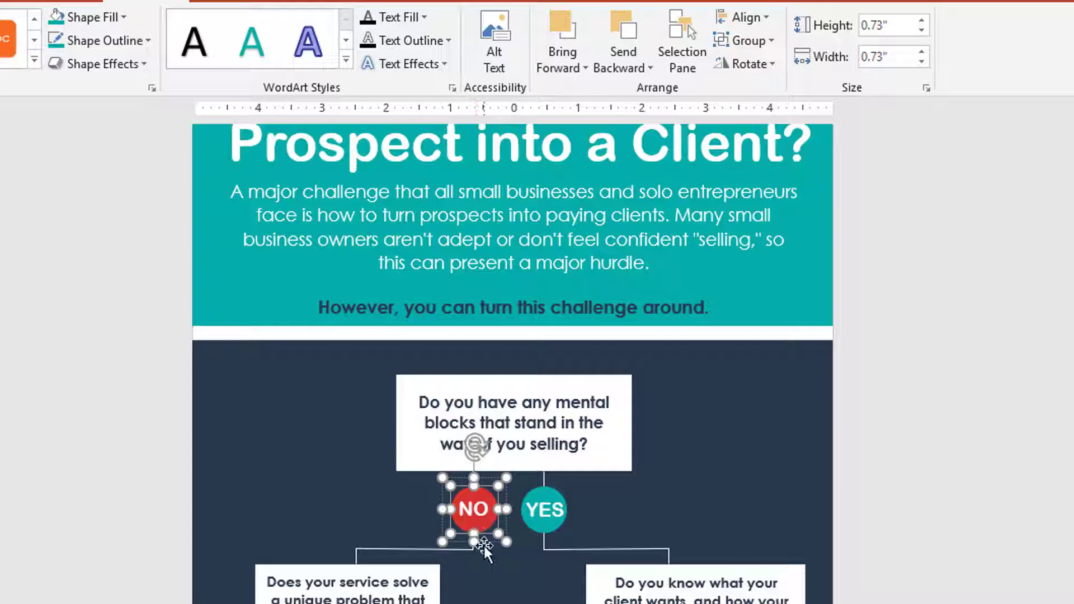
{"action": "left_click", "coordinate": [485, 538]}
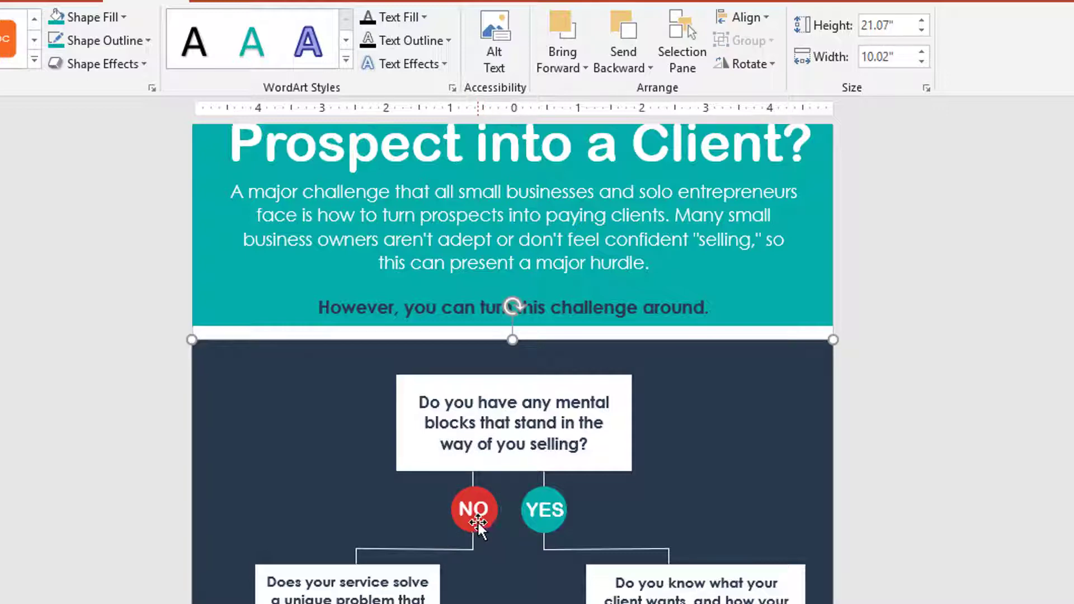
{"action": "left_click", "coordinate": [481, 532]}
{"action": "left_click", "coordinate": [477, 523]}
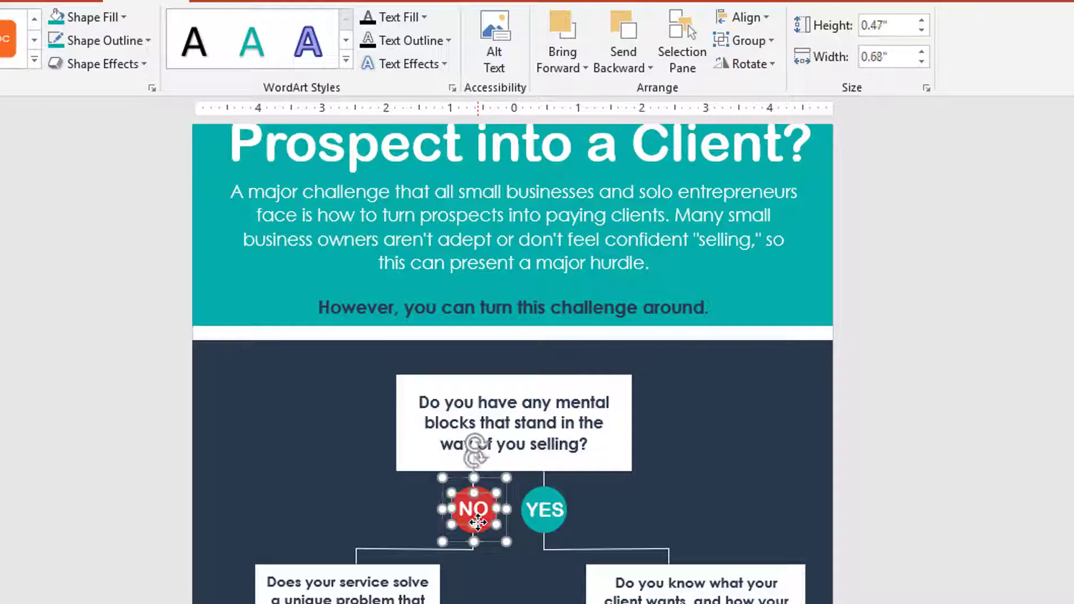
{"action": "left_click_drag", "start_coordinate": [466, 483], "coordinate": [470, 485]}
{"action": "left_click", "coordinate": [474, 493]}
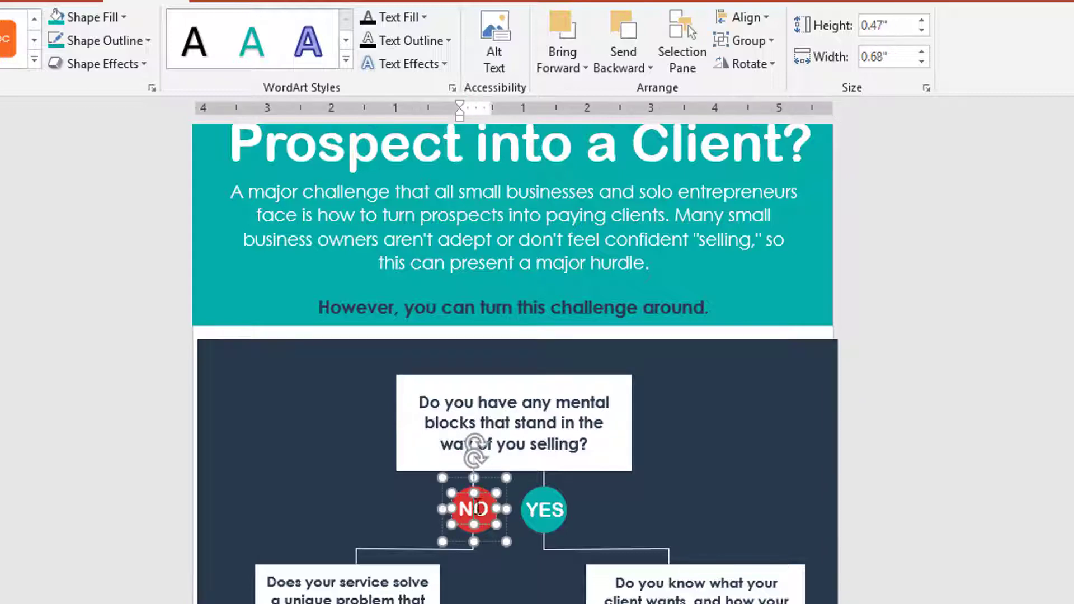
{"action": "left_click", "coordinate": [462, 540]}
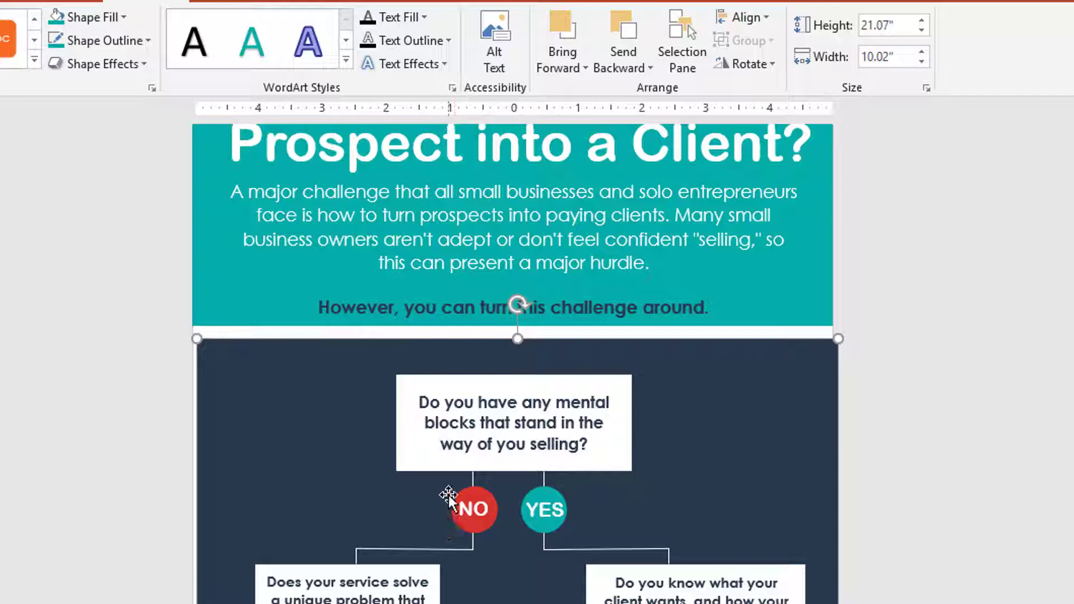
{"action": "left_click", "coordinate": [491, 492]}
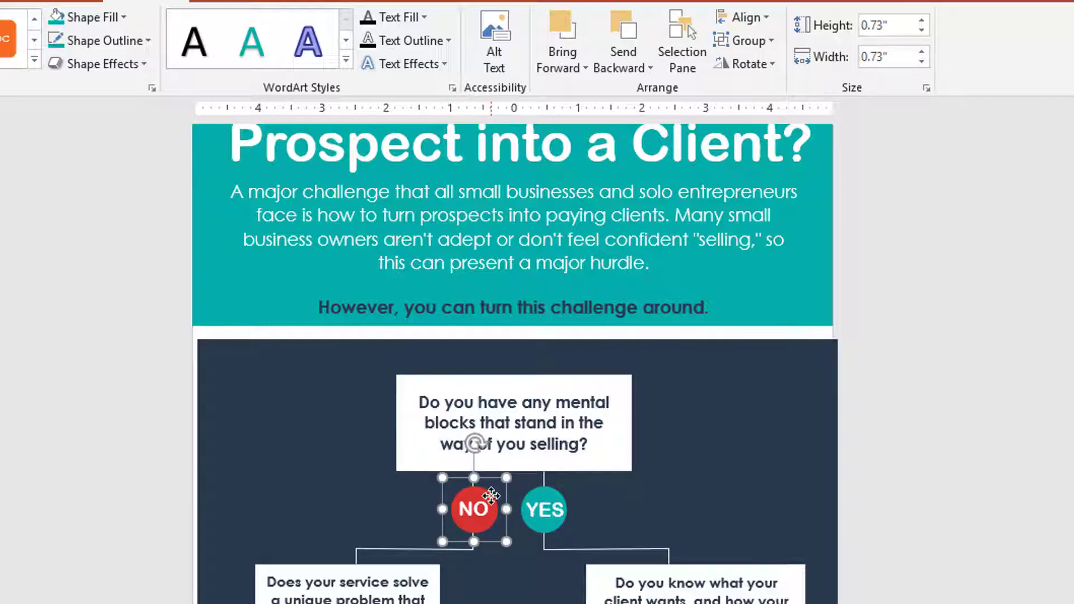
{"action": "mouse_move", "coordinate": [491, 495]}
{"action": "left_mouse_down"}
{"action": "mouse_move", "coordinate": [300, 485]}
{"action": "mouse_move", "coordinate": [284, 424]}
{"action": "mouse_move", "coordinate": [484, 497]}
{"action": "left_mouse_up"}
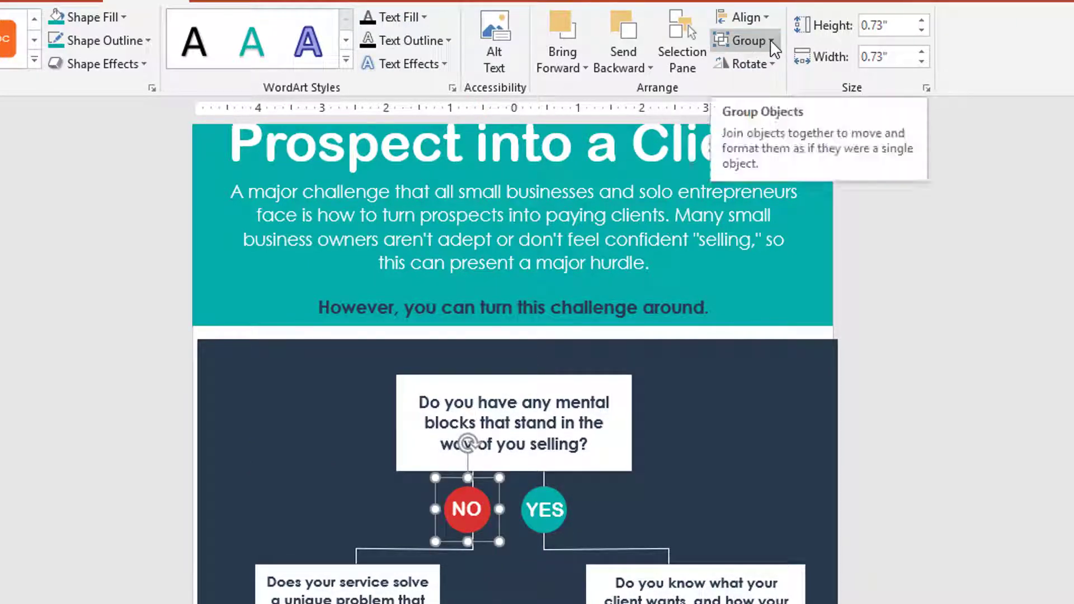
Step: Ungroup the NO circle and give it the orange shape style
{"action": "left_click", "coordinate": [755, 40]}
{"action": "left_click", "coordinate": [749, 116]}
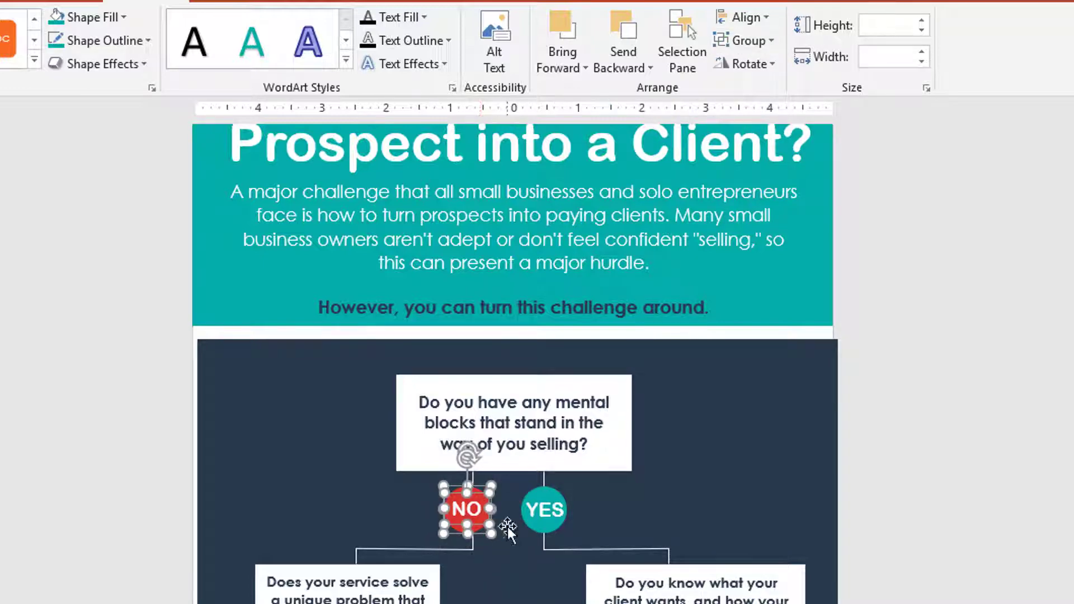
{"action": "left_click", "coordinate": [488, 530]}
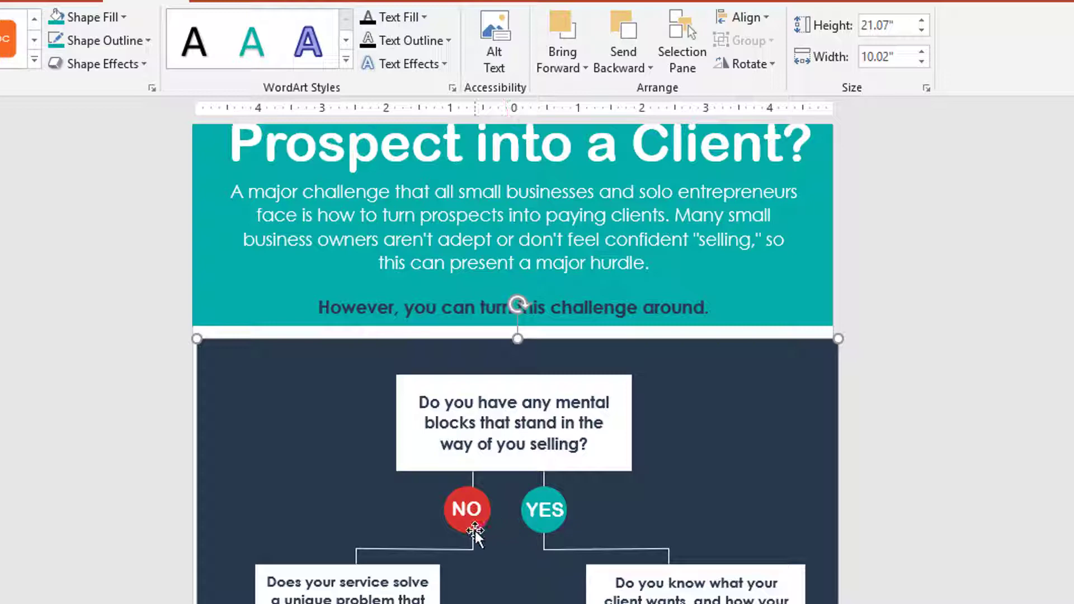
{"action": "left_click", "coordinate": [477, 528]}
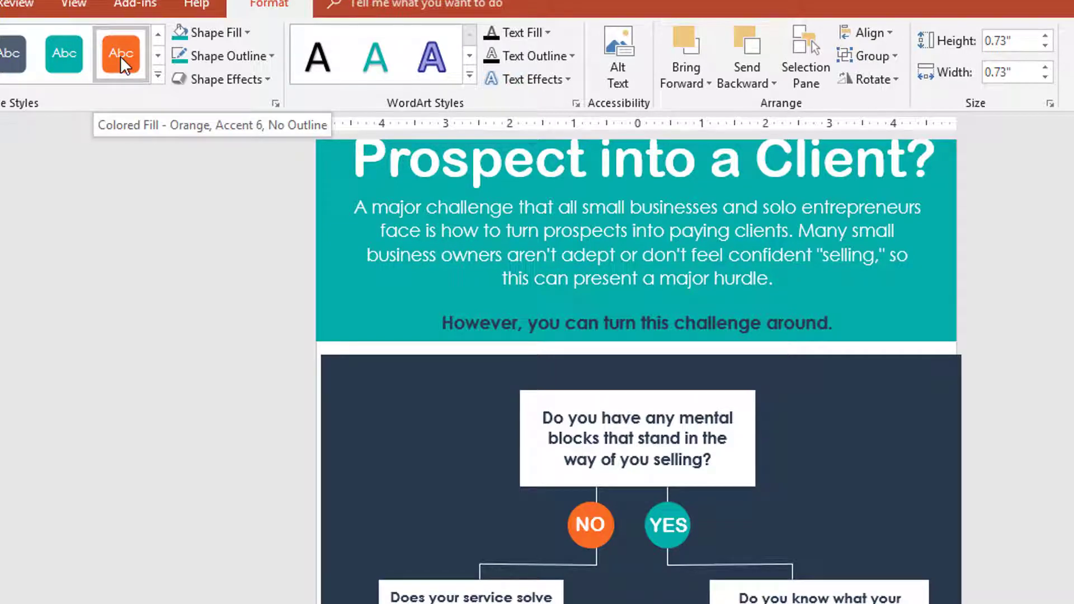
{"action": "left_click", "coordinate": [119, 56]}
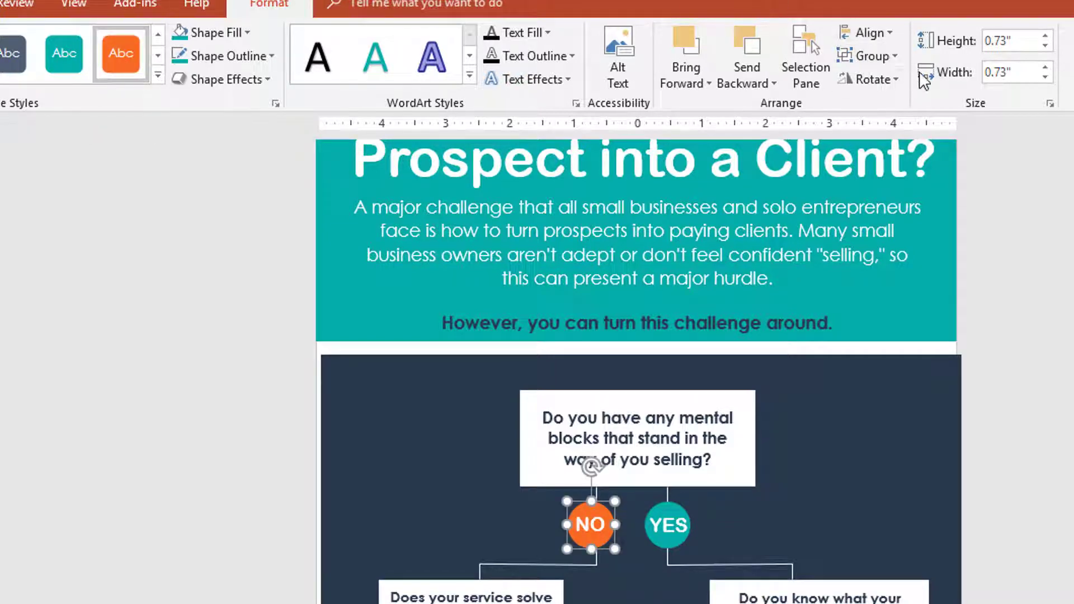
Step: Regroup the NO circle with its flowchart group and select the panel
{"action": "left_click", "coordinate": [891, 58]}
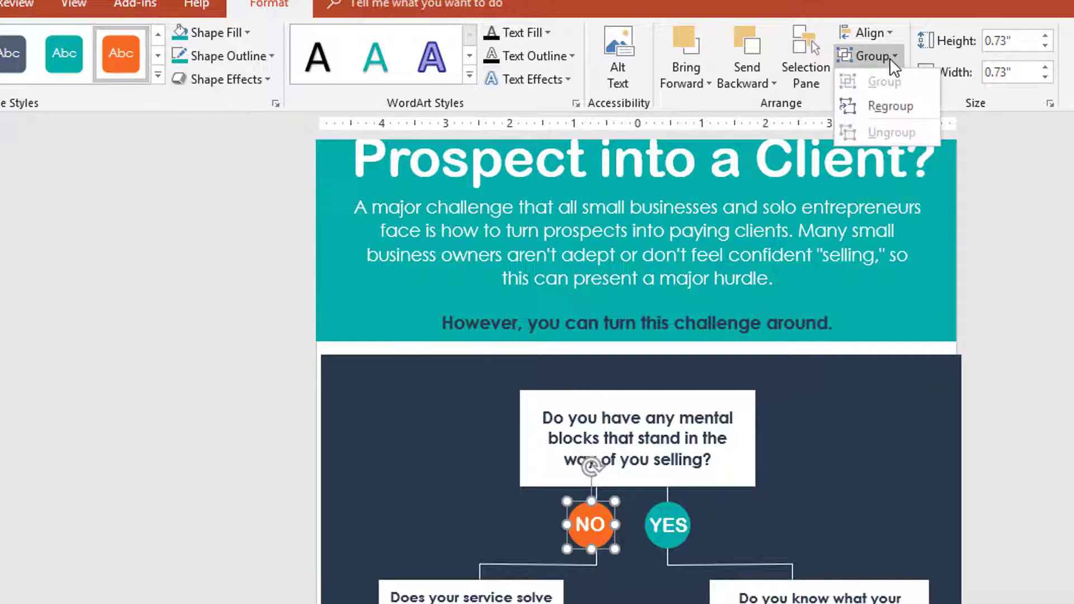
{"action": "left_click", "coordinate": [882, 107]}
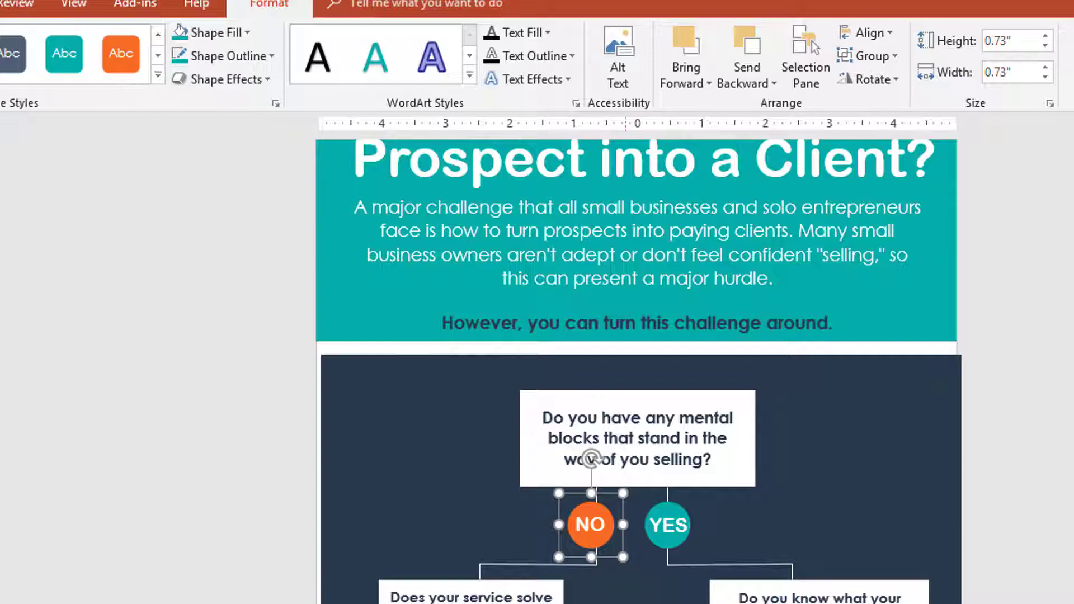
{"action": "left_click", "coordinate": [543, 495]}
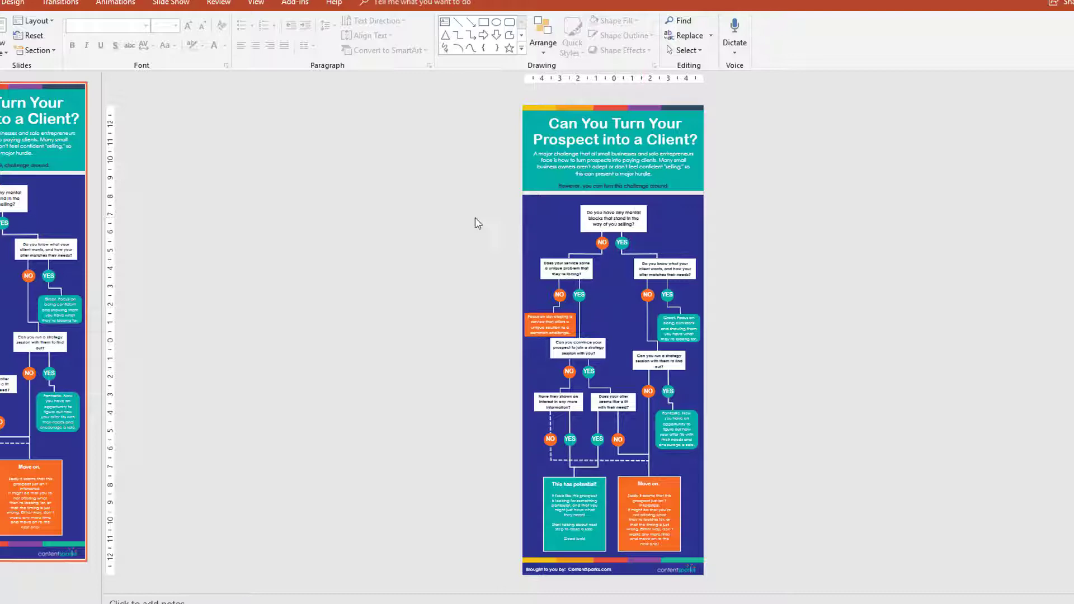
{"action": "left_click", "coordinate": [528, 211]}
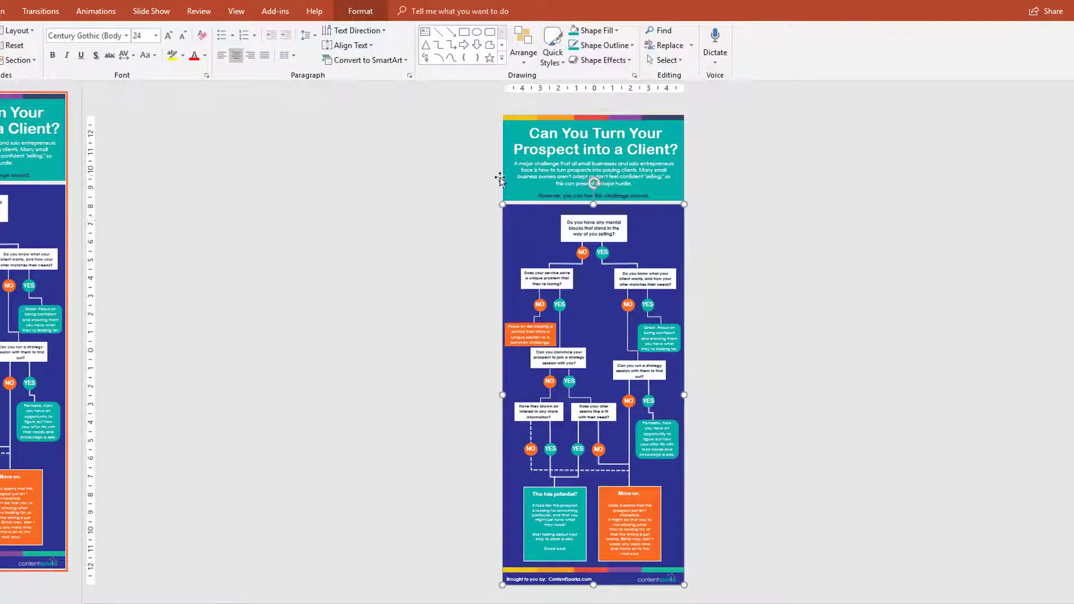
{"action": "left_click", "coordinate": [361, 12]}
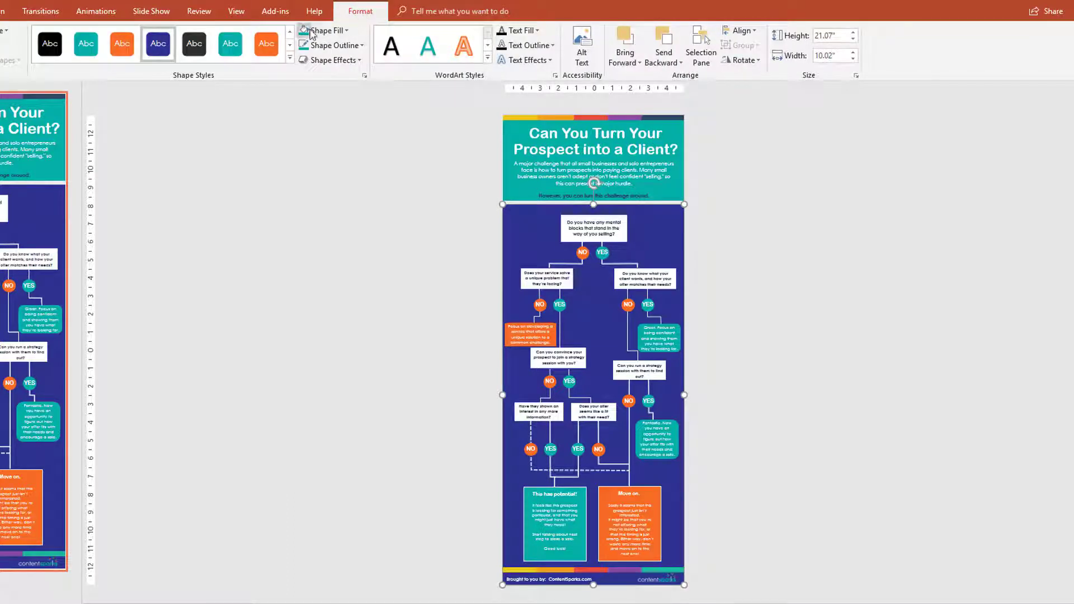
{"action": "left_click", "coordinate": [346, 37]}
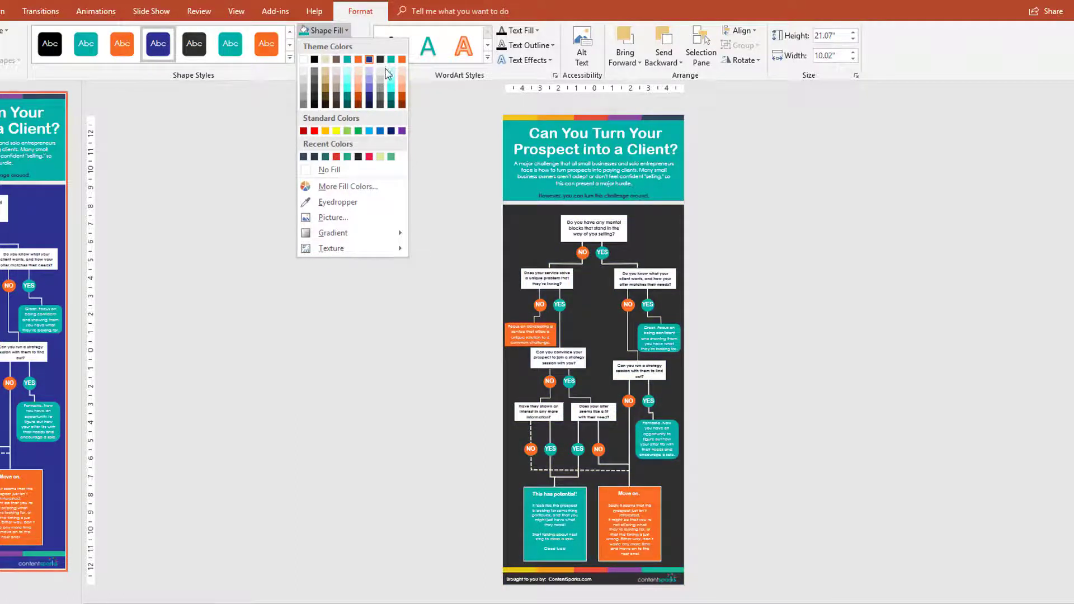
{"action": "left_click", "coordinate": [348, 327]}
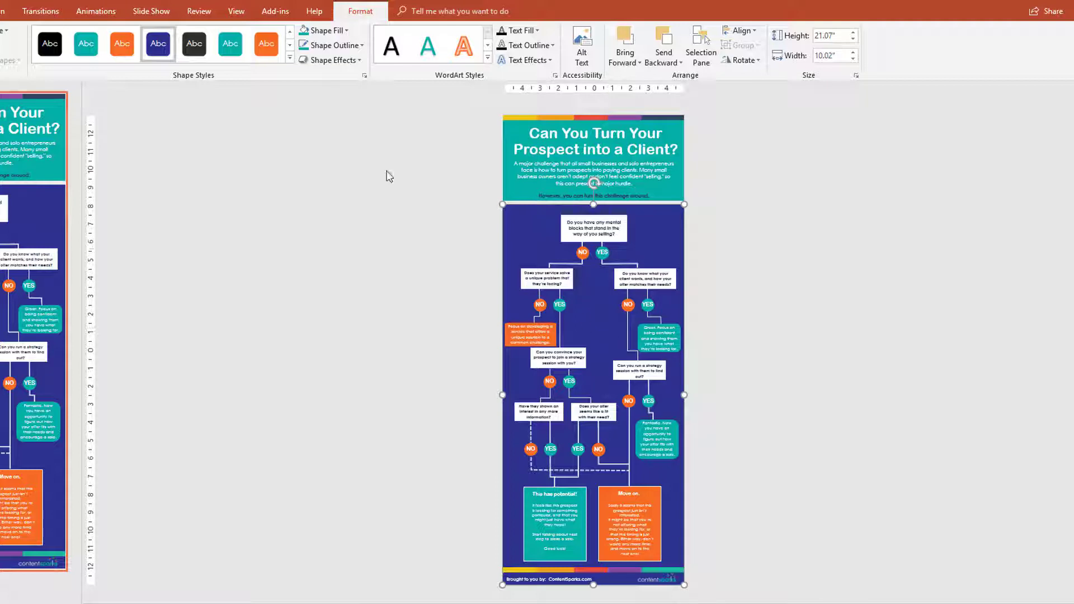
Step: Zoom the view to 66% and scroll down to the lower flowchart and footer
{"action": "left_click", "coordinate": [236, 11]}
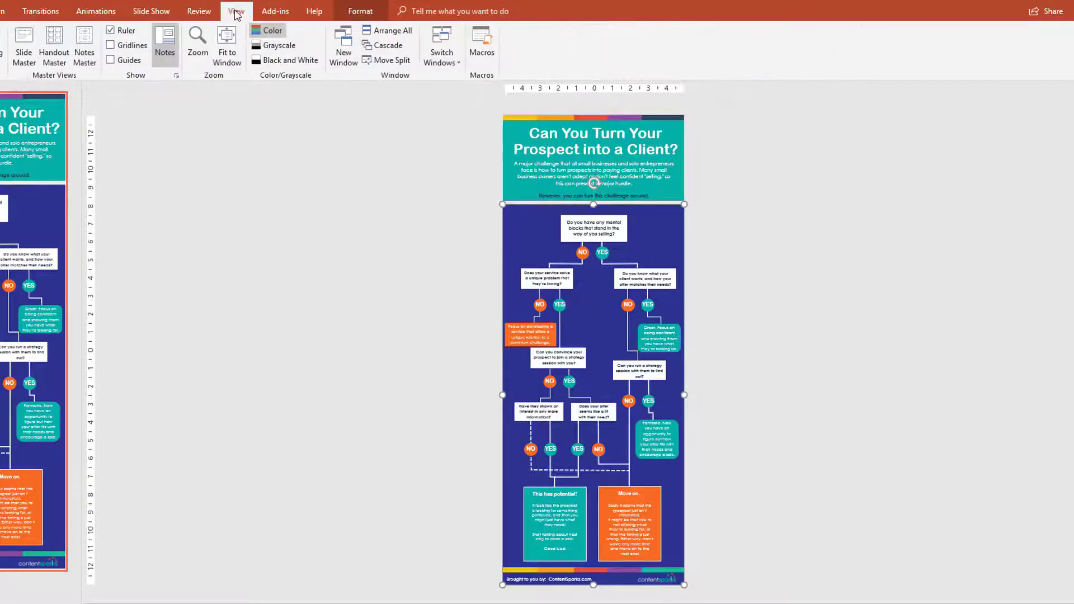
{"action": "left_click", "coordinate": [198, 39]}
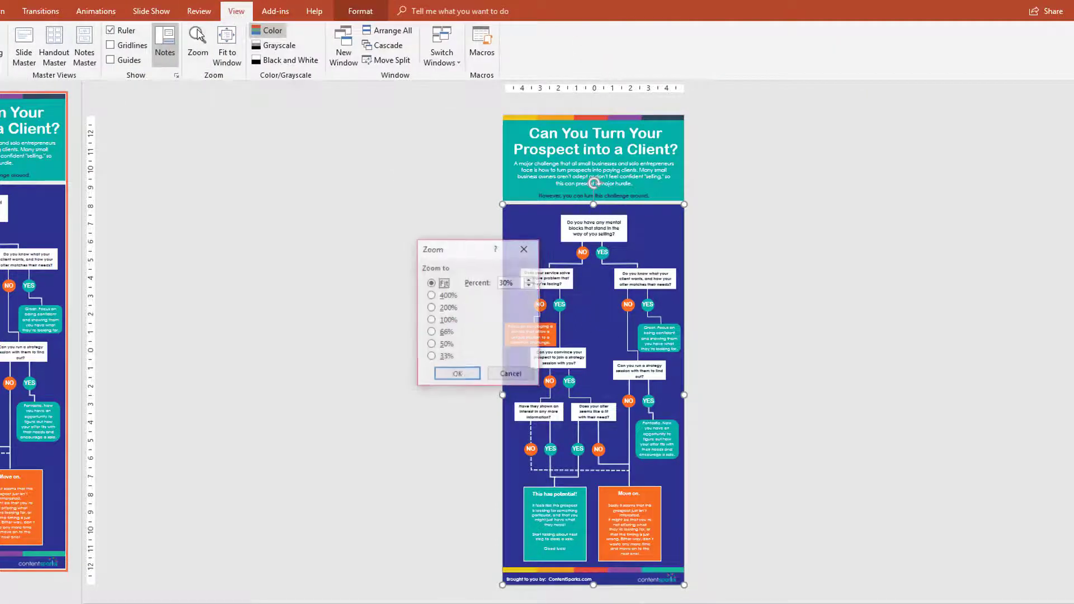
{"action": "left_click", "coordinate": [430, 332]}
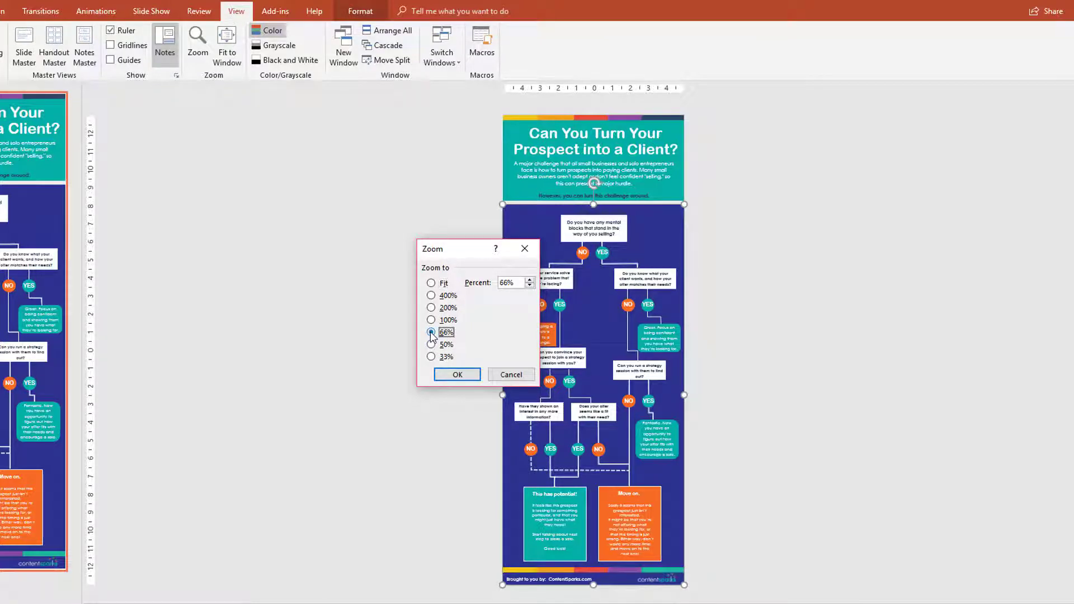
{"action": "left_click", "coordinate": [456, 375]}
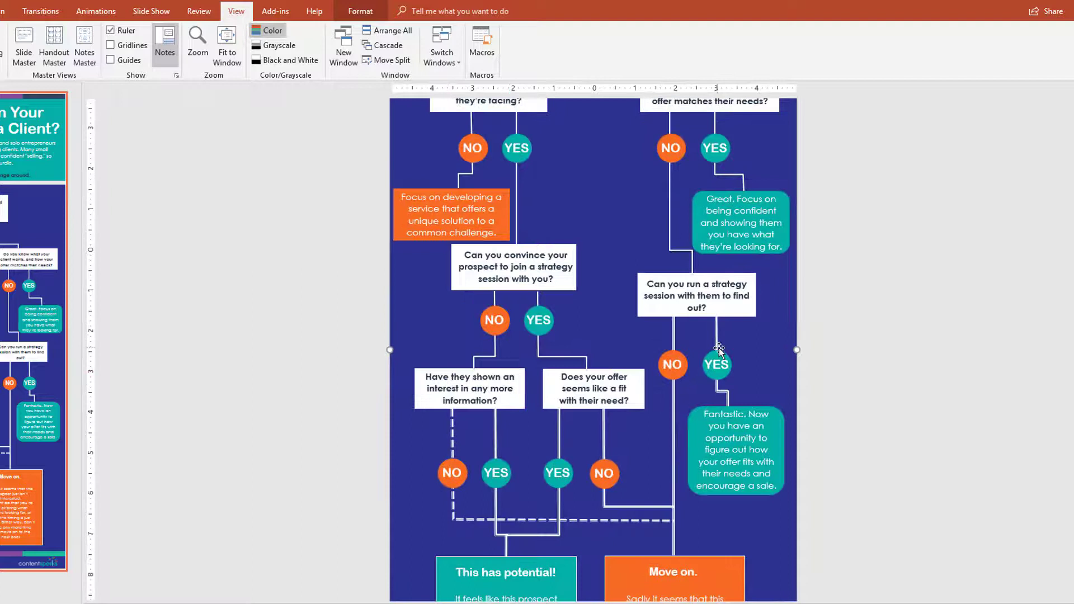
{"action": "scroll", "coordinate": [676, 326], "scroll_direction": "down", "scroll_amount": 3}
{"action": "scroll", "coordinate": [676, 326], "scroll_direction": "down", "scroll_amount": 1}
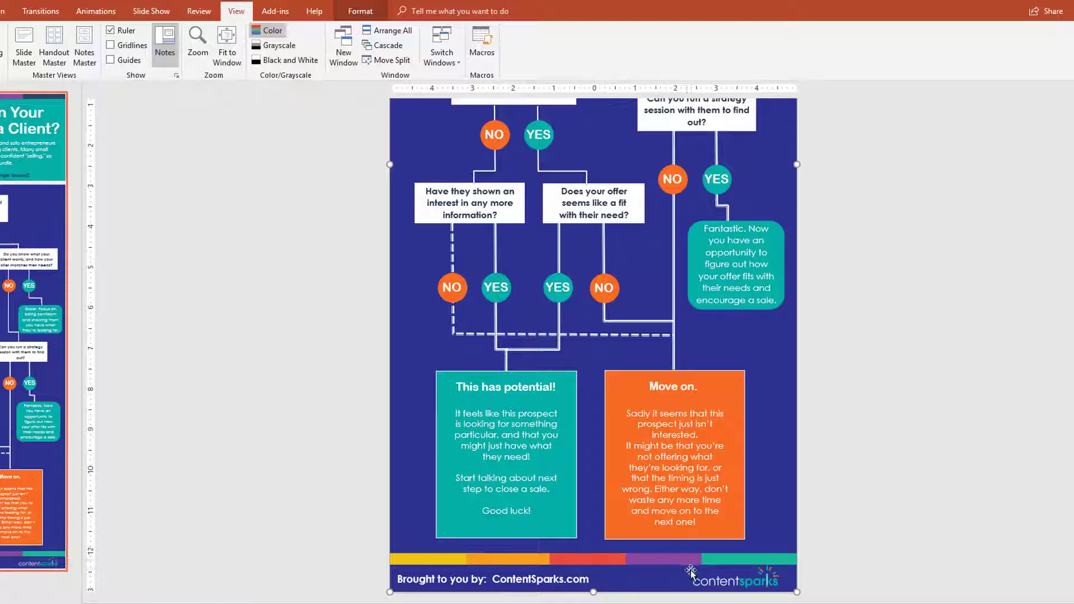
Step: Delete and re-paste 'ContentSparks.com' after 'Brought to you by:' in the footer text
{"action": "left_click", "coordinate": [705, 585]}
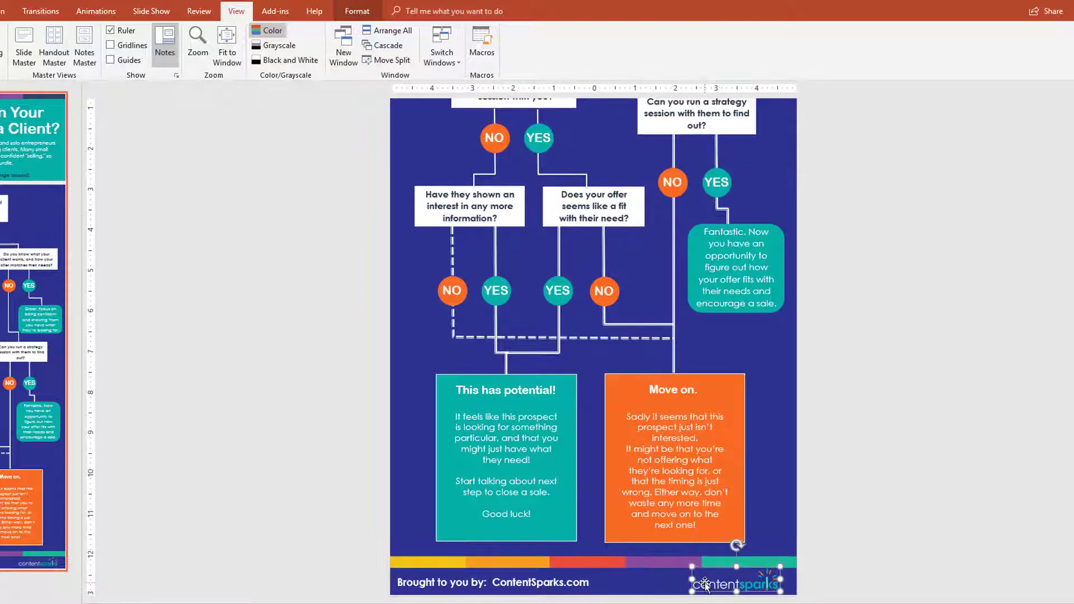
{"action": "left_click", "coordinate": [554, 584]}
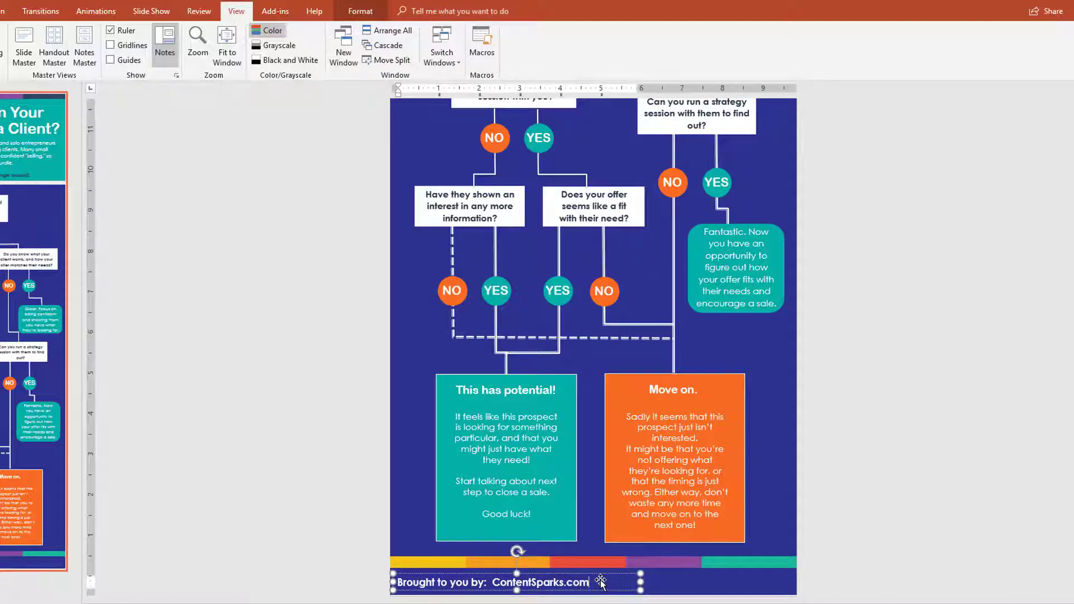
{"action": "key", "text": "BackSpace"}
{"action": "key", "text": "BackSpace"}
{"action": "key", "text": "BackSpace"}
{"action": "key", "text": "BackSpace"}
{"action": "key", "text": "BackSpace"}
{"action": "key", "text": "BackSpace"}
{"action": "key", "text": "BackSpace"}
{"action": "key", "text": "BackSpace"}
{"action": "key", "text": "BackSpace"}
{"action": "key", "text": "BackSpace"}
{"action": "key", "text": "BackSpace"}
{"action": "key", "text": "BackSpace"}
{"action": "key", "text": "BackSpace"}
{"action": "left_click", "coordinate": [342, 526]}
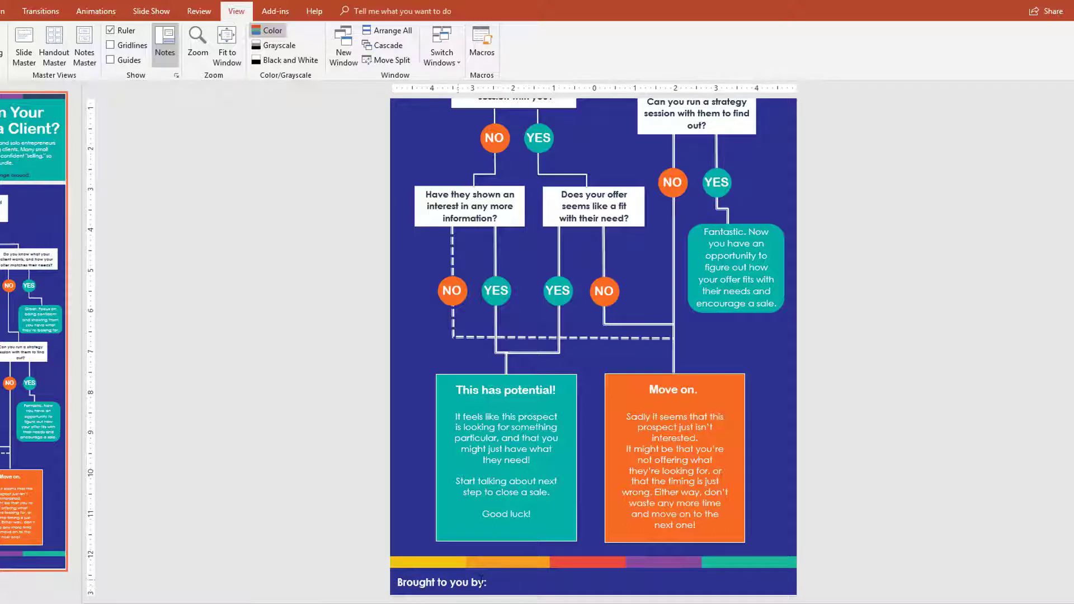
{"action": "left_click", "coordinate": [490, 579]}
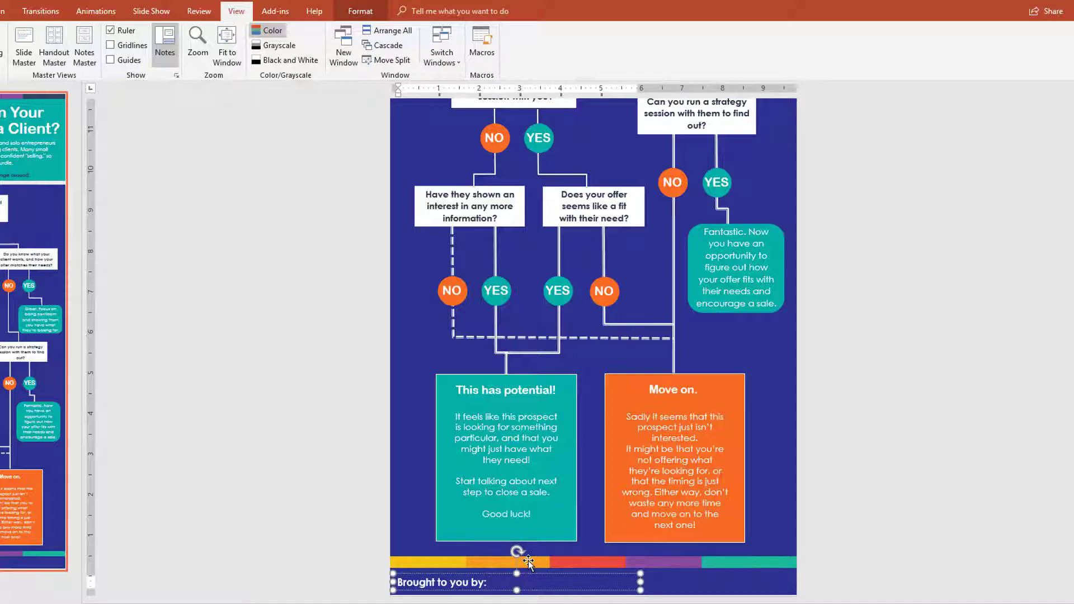
{"action": "type", "text": "ContentSparks.com"}
{"action": "left_click", "coordinate": [804, 438]}
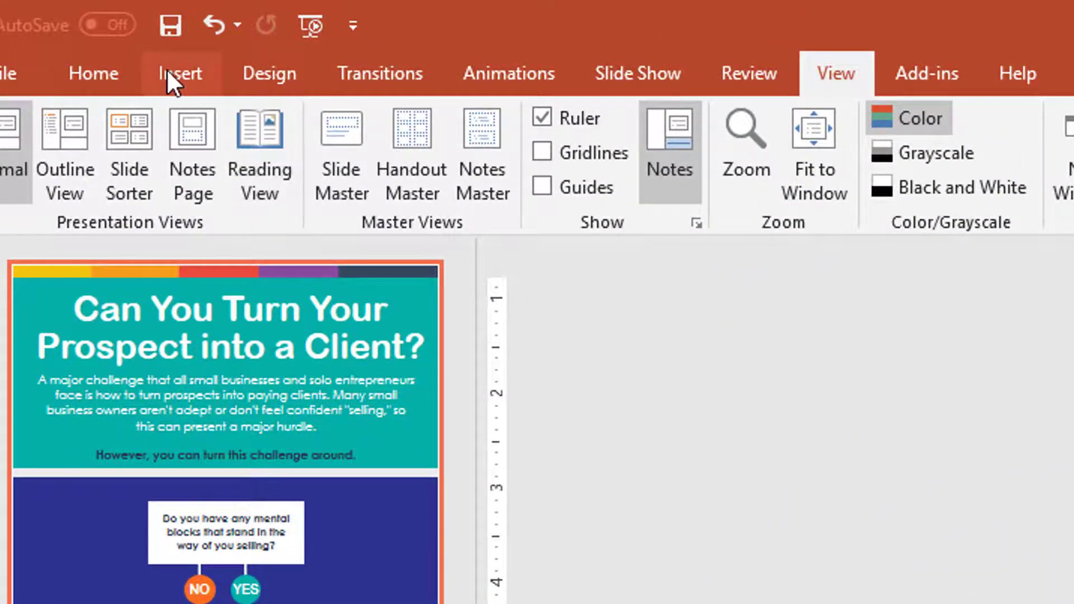
Step: Browse Insert Pictures to the Content Sparks Logo Black BG folder and choose ContentSparks(BlackBG)
{"action": "left_click", "coordinate": [174, 73]}
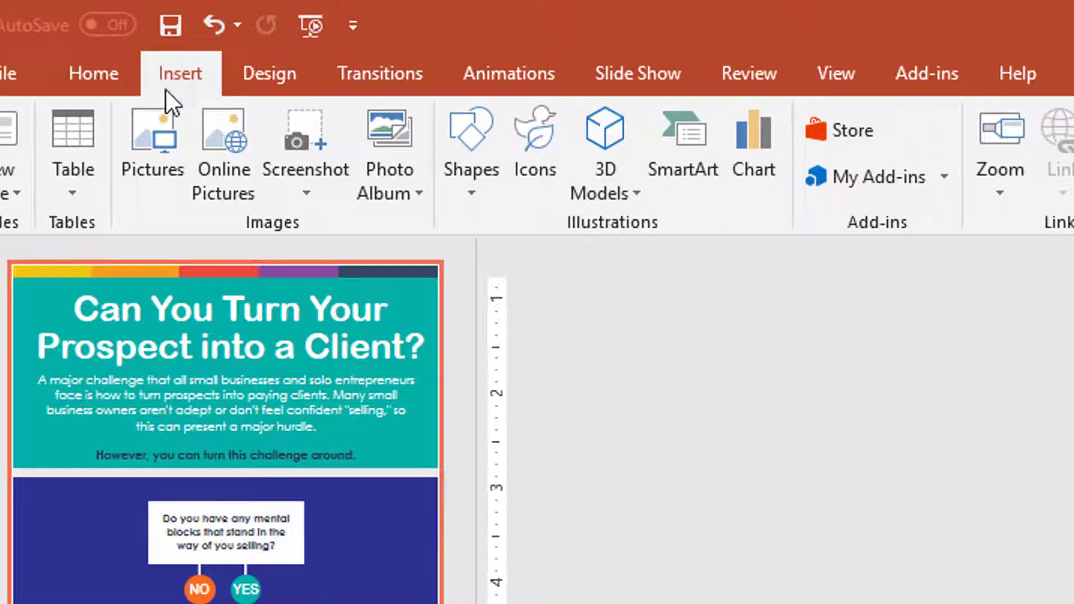
{"action": "left_click", "coordinate": [139, 138]}
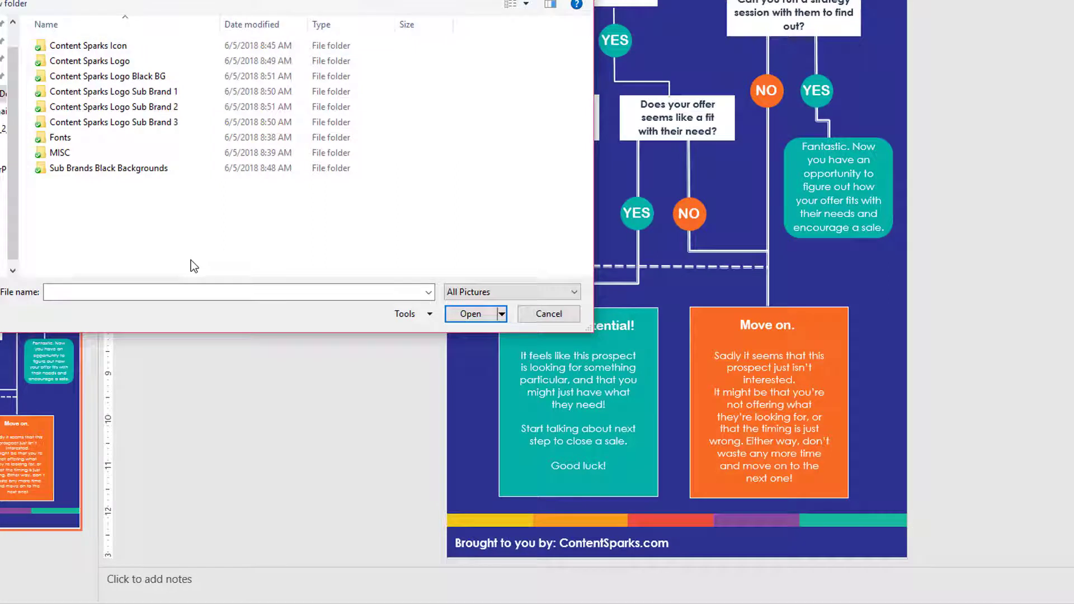
{"action": "double_click", "coordinate": [66, 63]}
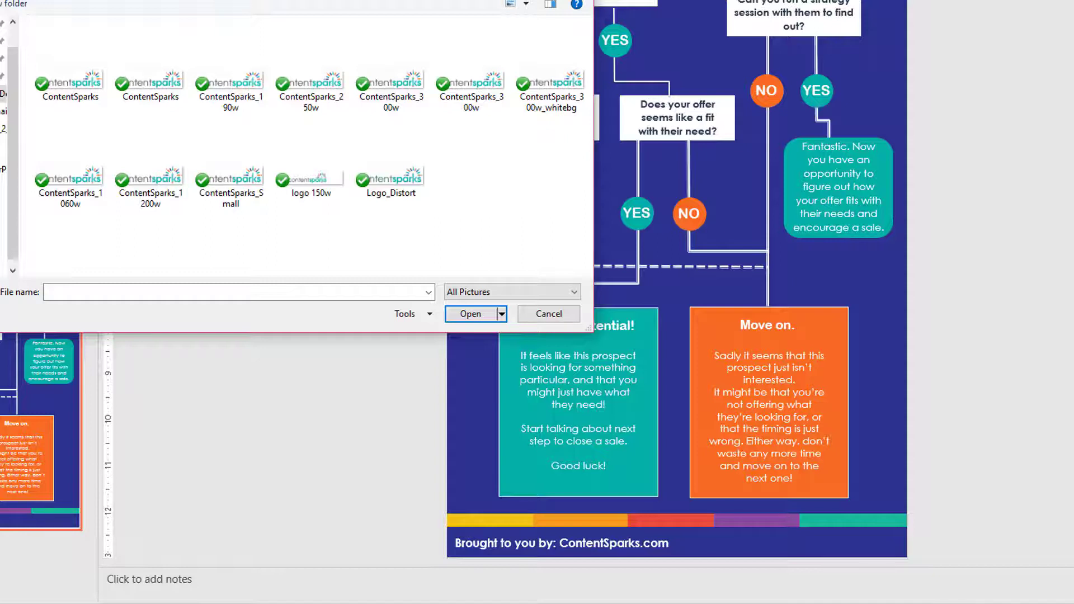
{"action": "key", "text": "alt+Up"}
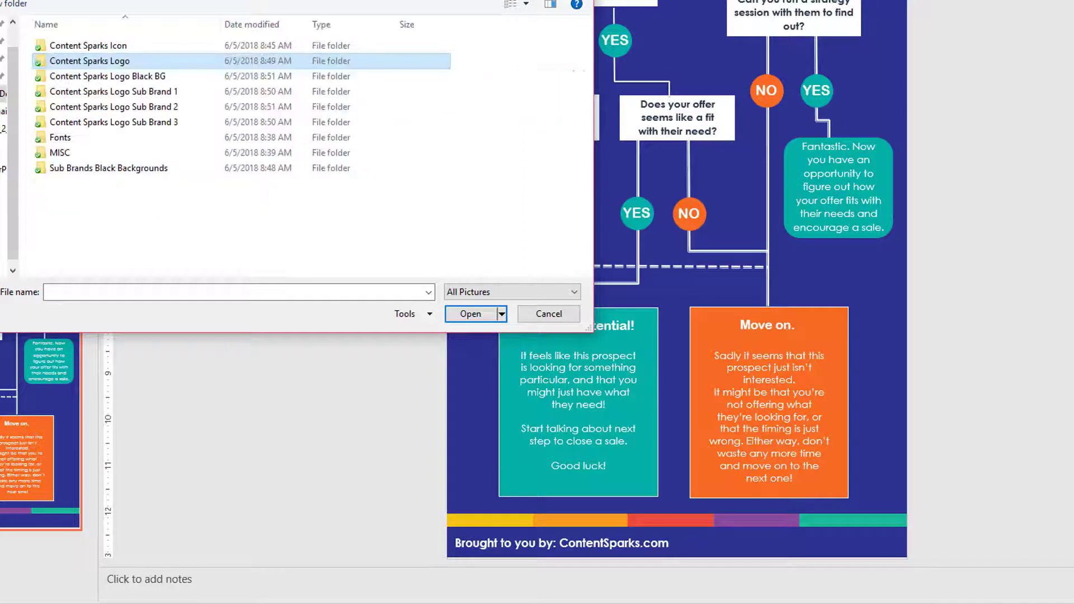
{"action": "double_click", "coordinate": [119, 76]}
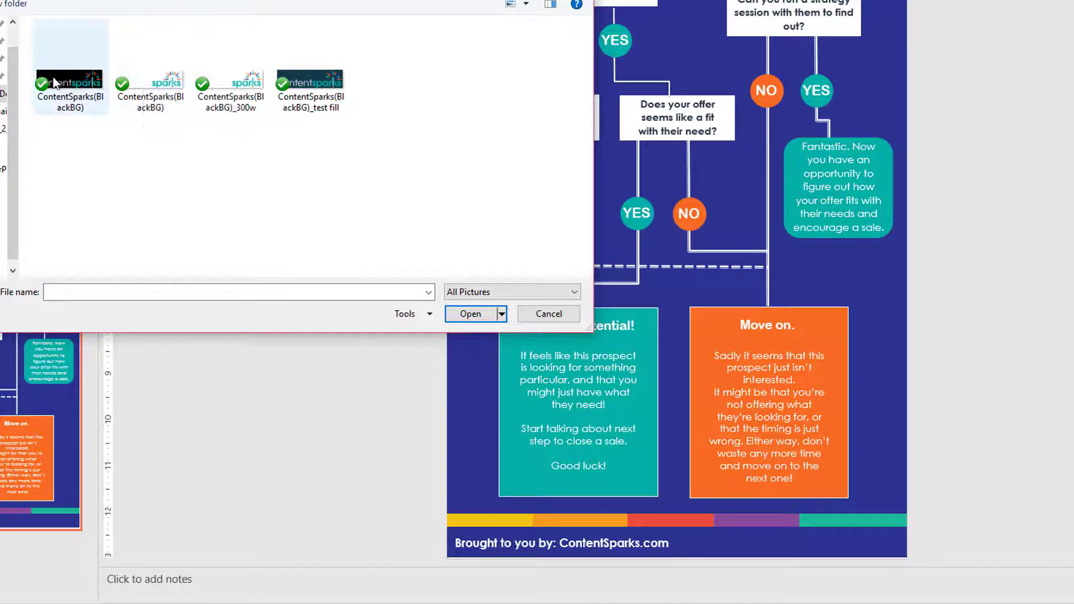
{"action": "mouse_move", "coordinate": [151, 86]}
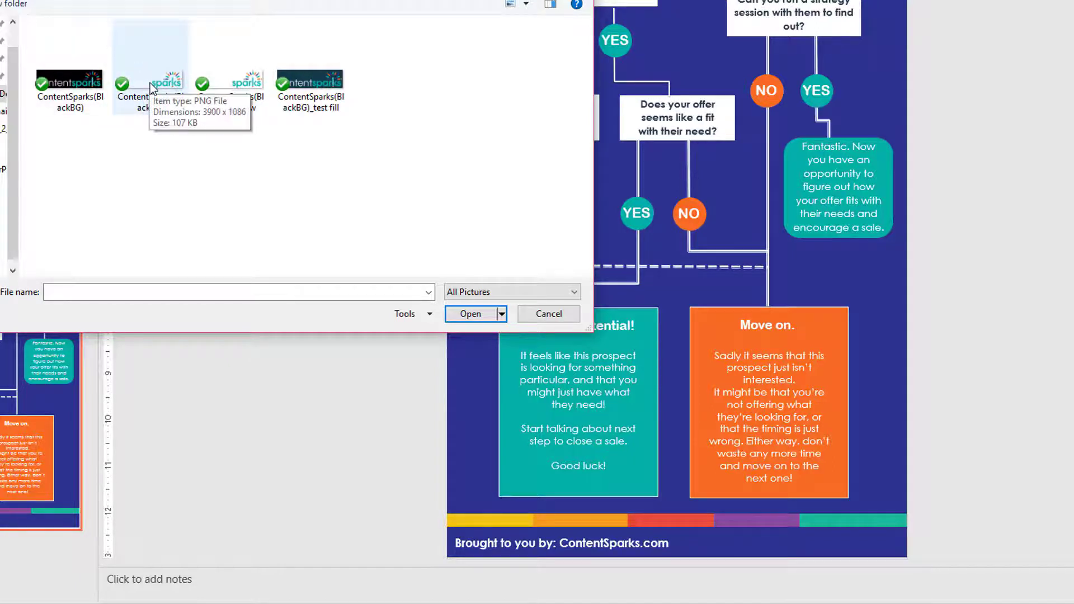
{"action": "left_click", "coordinate": [149, 78]}
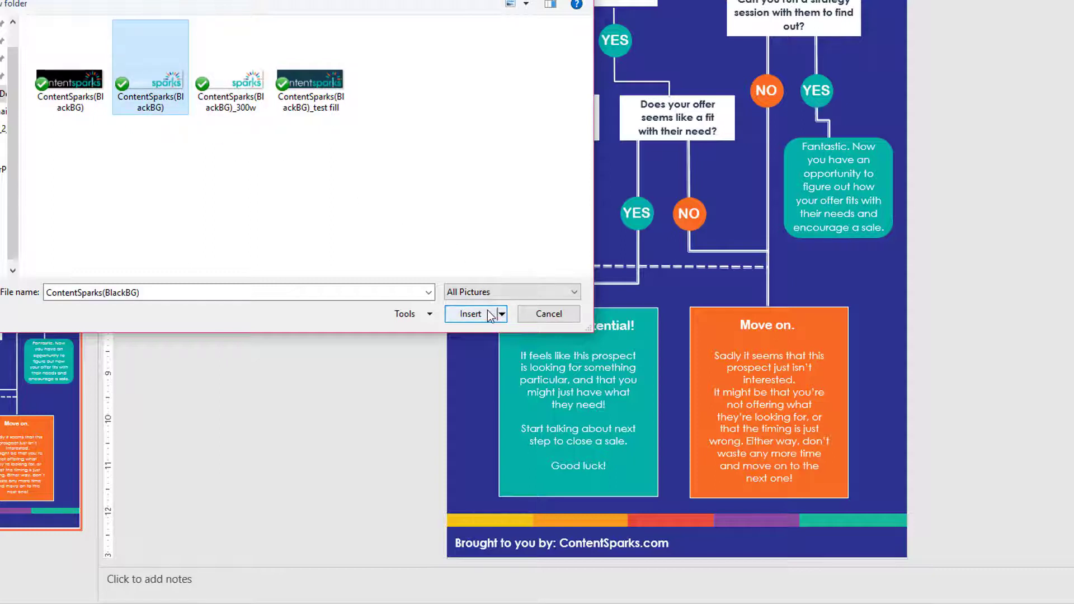
Step: Insert the ContentSparks(BlackBG) logo, shrink it, and fit it into the footer's bottom-right corner
{"action": "left_click", "coordinate": [466, 315]}
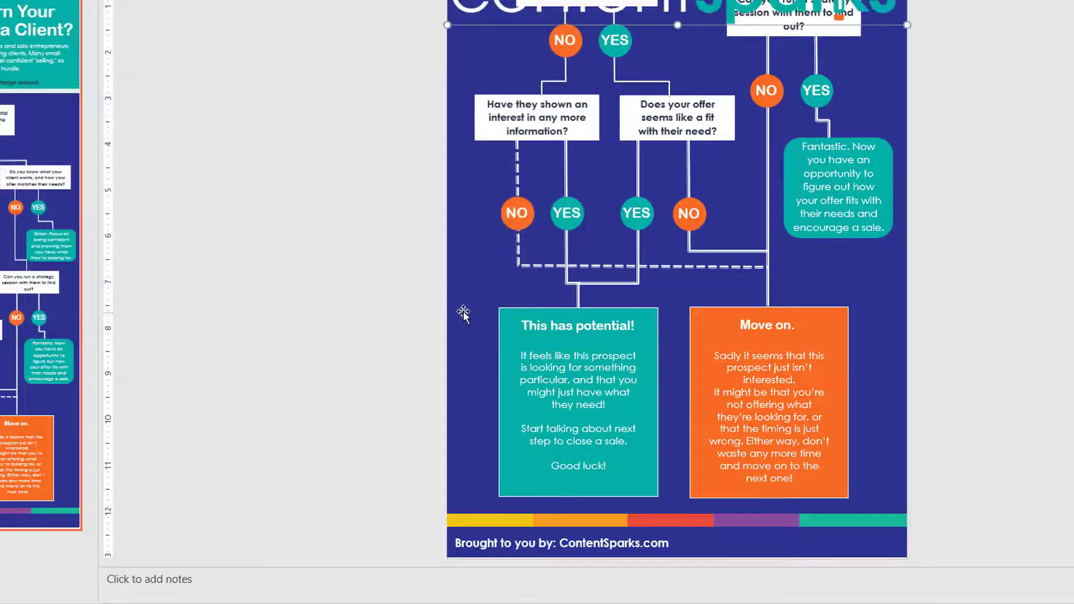
{"action": "scroll", "coordinate": [1016, 307], "scroll_direction": "up", "scroll_amount": 3}
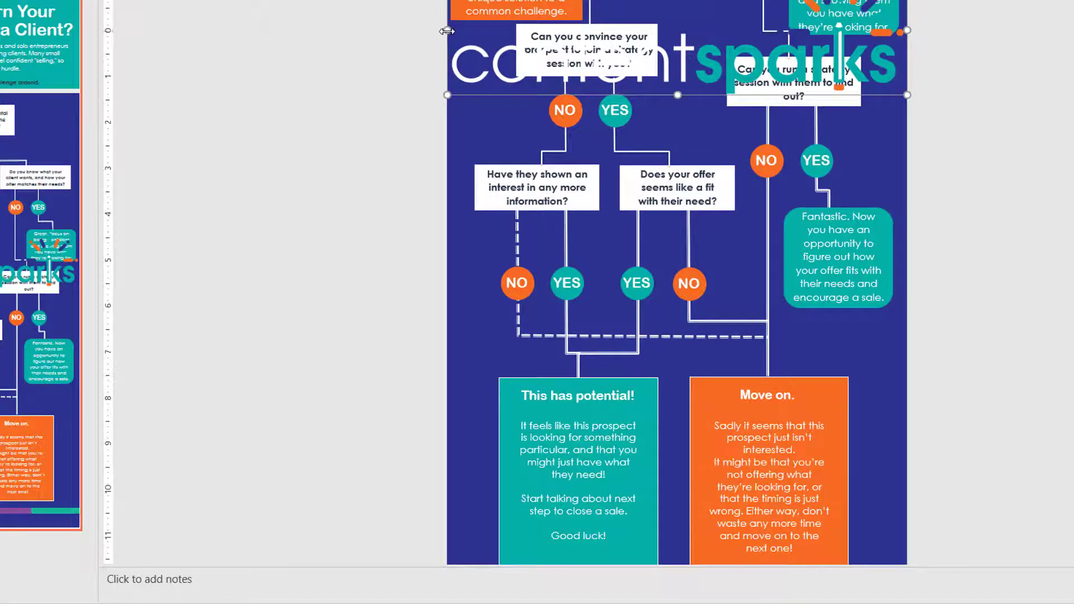
{"action": "left_click_drag", "start_coordinate": [446, 29], "coordinate": [466, 30]}
{"action": "left_click_drag", "start_coordinate": [741, 81], "coordinate": [742, 525]}
{"action": "scroll", "coordinate": [665, 420], "scroll_direction": "down", "scroll_amount": 2}
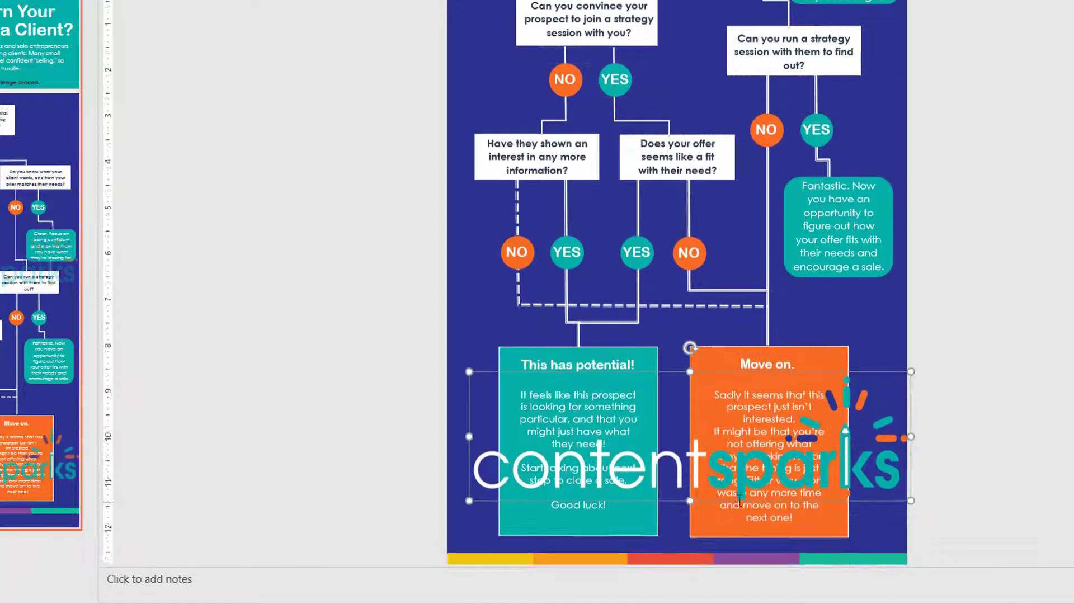
{"action": "left_click_drag", "start_coordinate": [664, 420], "coordinate": [669, 450]}
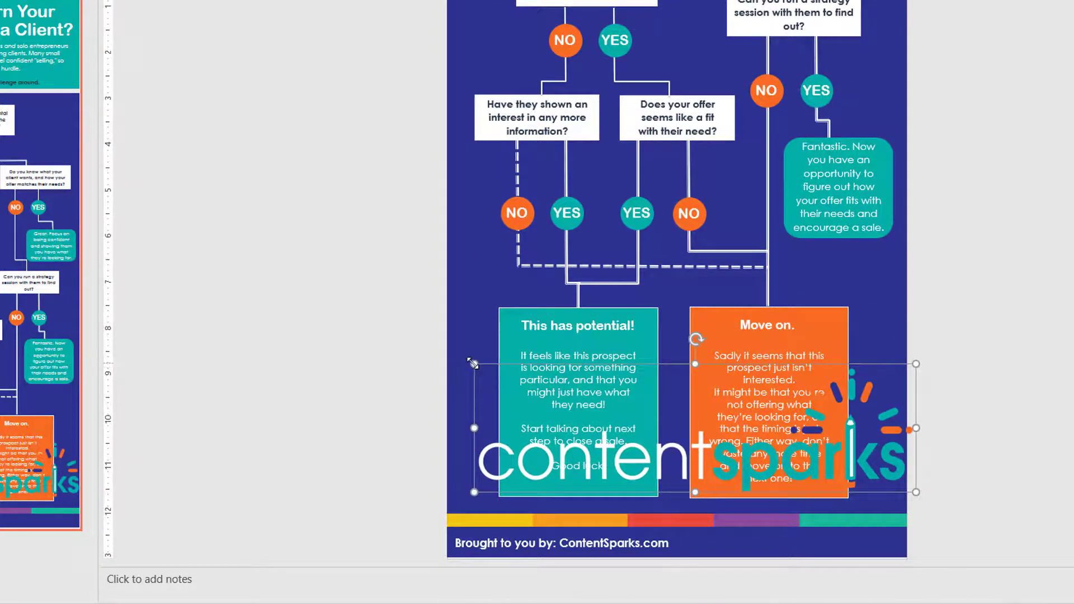
{"action": "left_click_drag", "start_coordinate": [473, 366], "coordinate": [836, 525]}
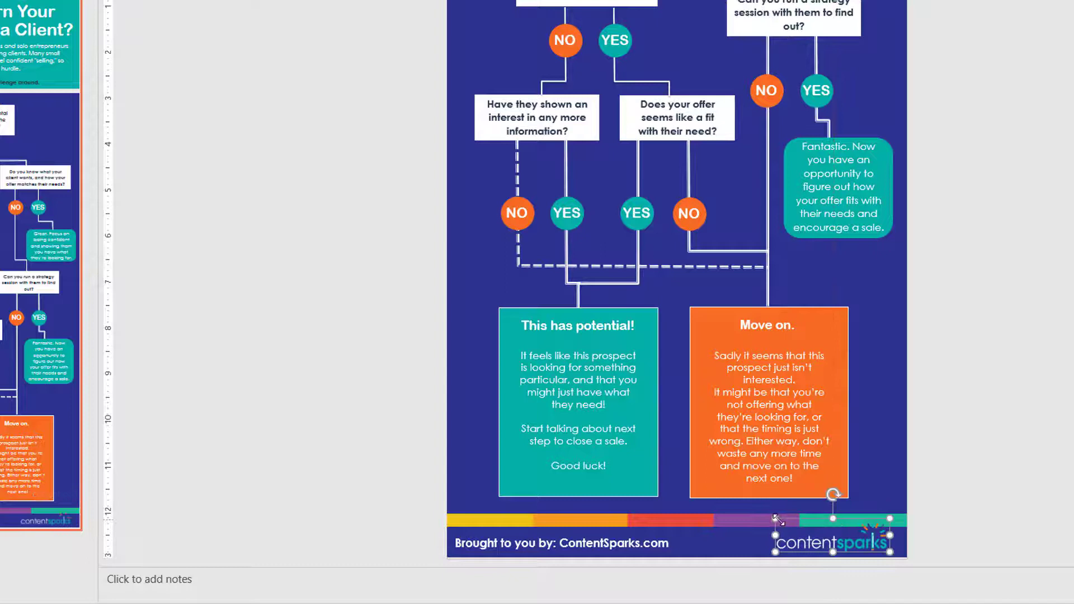
{"action": "left_click_drag", "start_coordinate": [772, 515], "coordinate": [827, 547]}
{"action": "left_click", "coordinate": [826, 533]}
{"action": "left_click", "coordinate": [946, 424]}
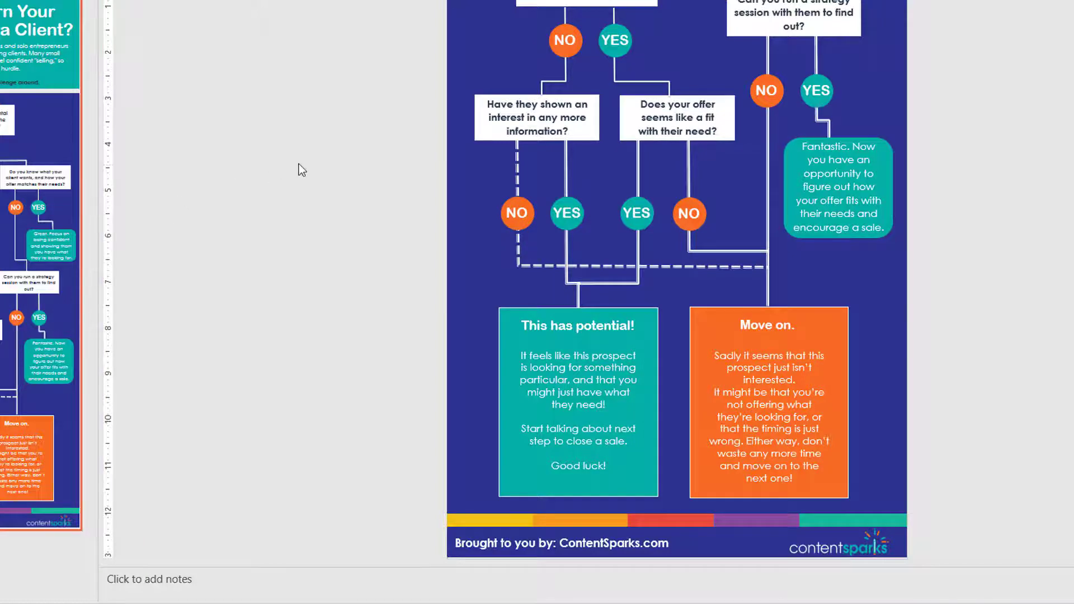
{"action": "scroll", "coordinate": [299, 165], "scroll_direction": "up", "scroll_amount": 10}
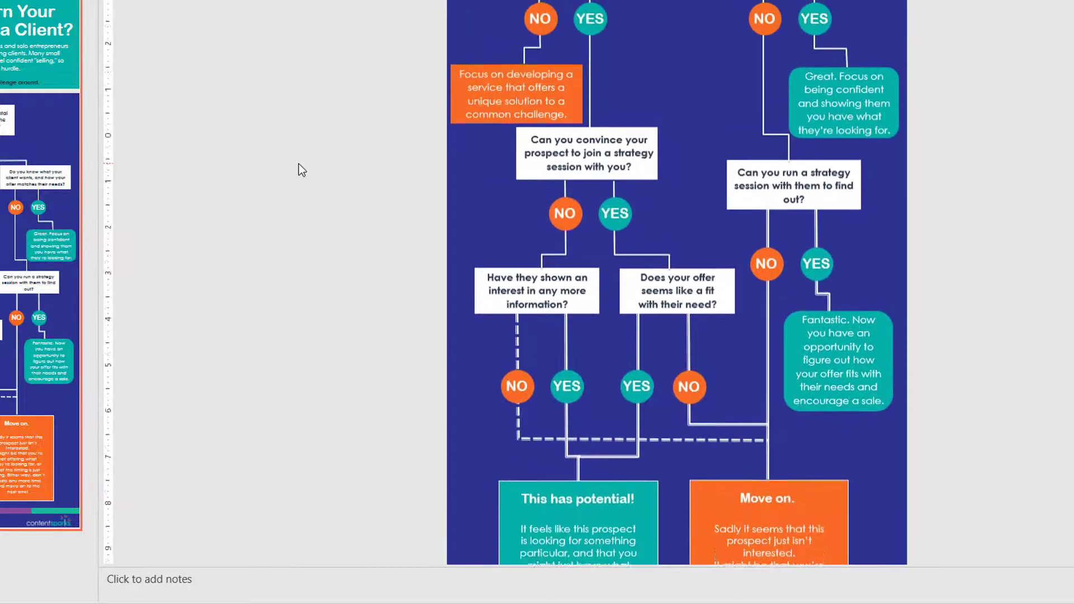
{"action": "scroll", "coordinate": [297, 164], "scroll_direction": "up", "scroll_amount": 3}
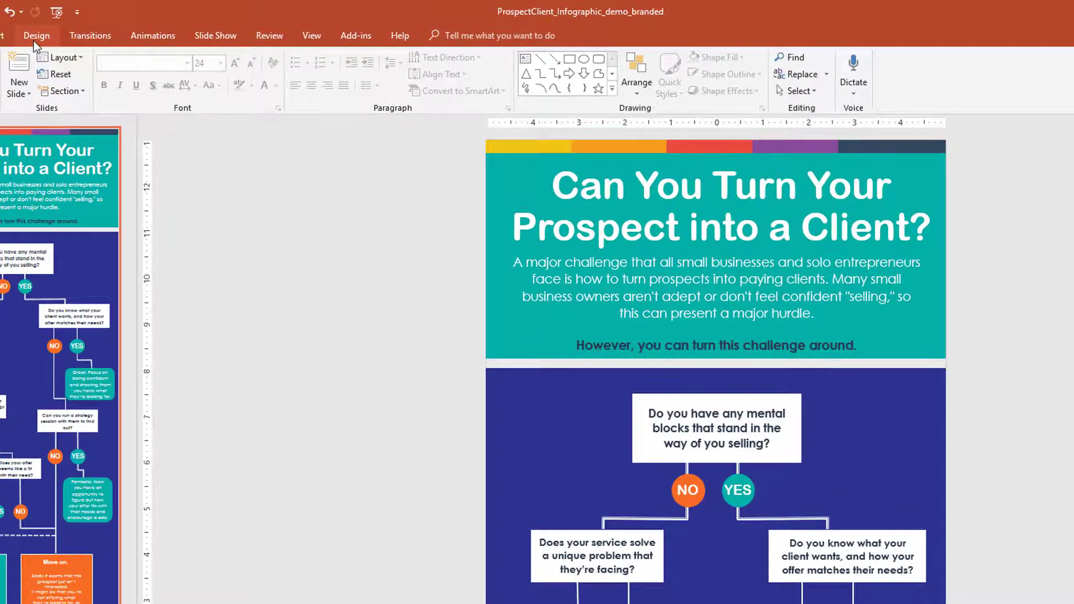
{"action": "left_click", "coordinate": [34, 41]}
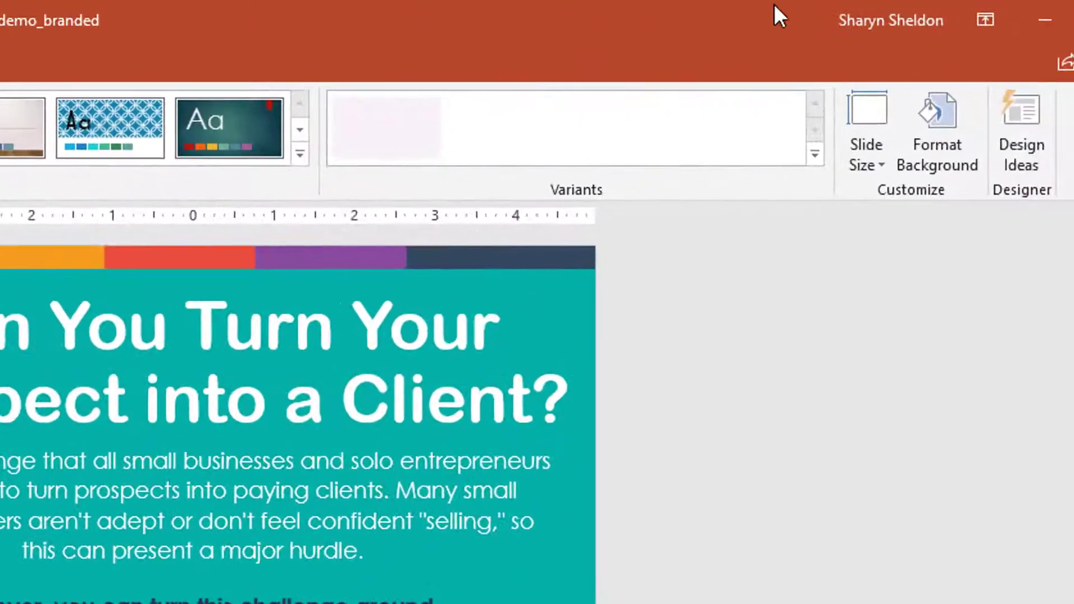
{"action": "left_click", "coordinate": [882, 173]}
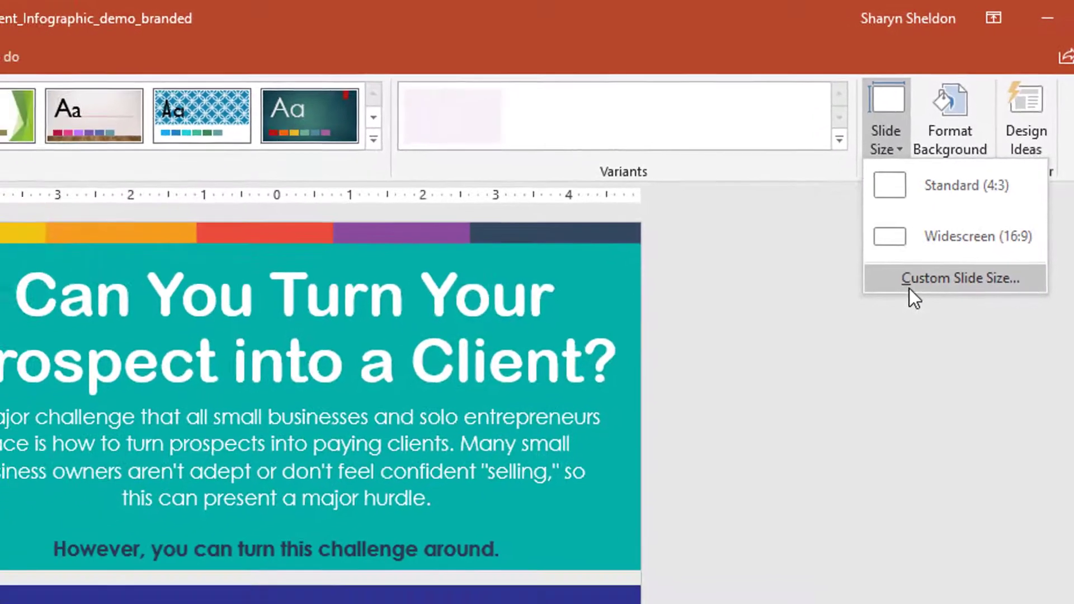
{"action": "left_click", "coordinate": [909, 278]}
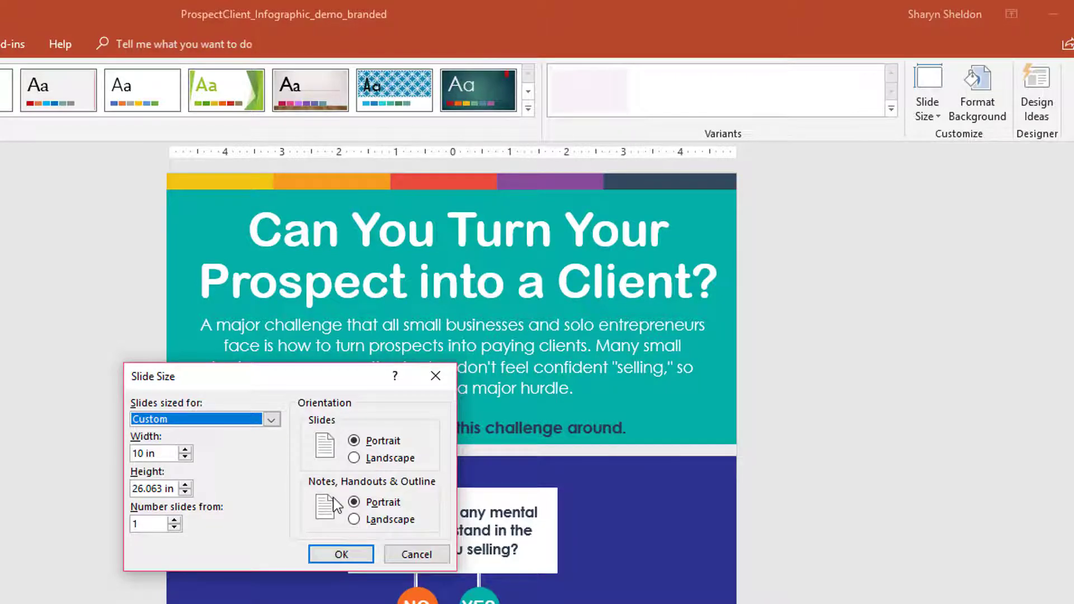
{"action": "left_click", "coordinate": [411, 555]}
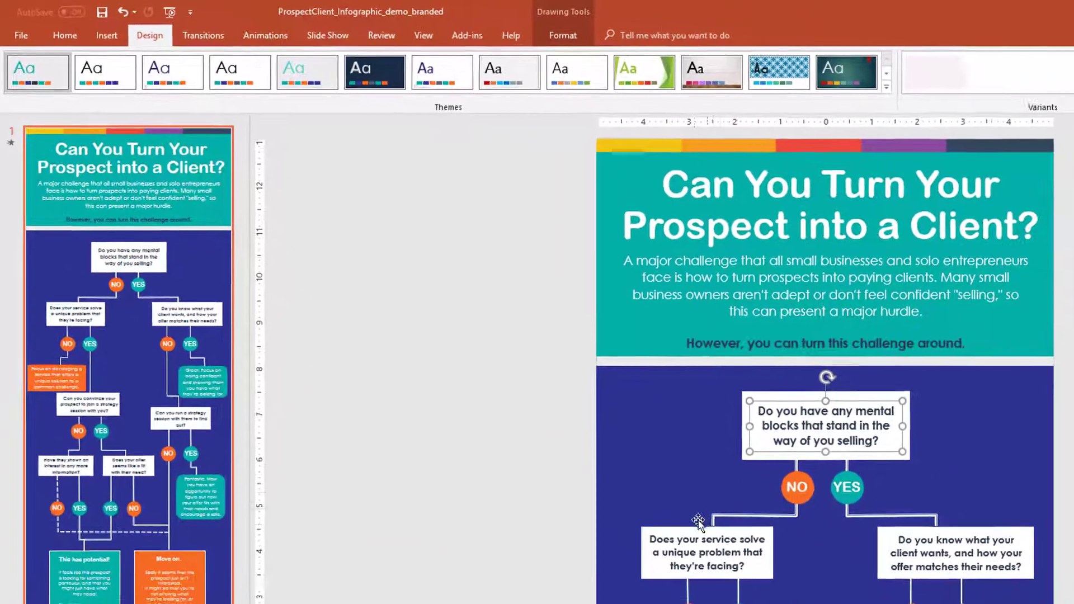
{"action": "left_click", "coordinate": [669, 530]}
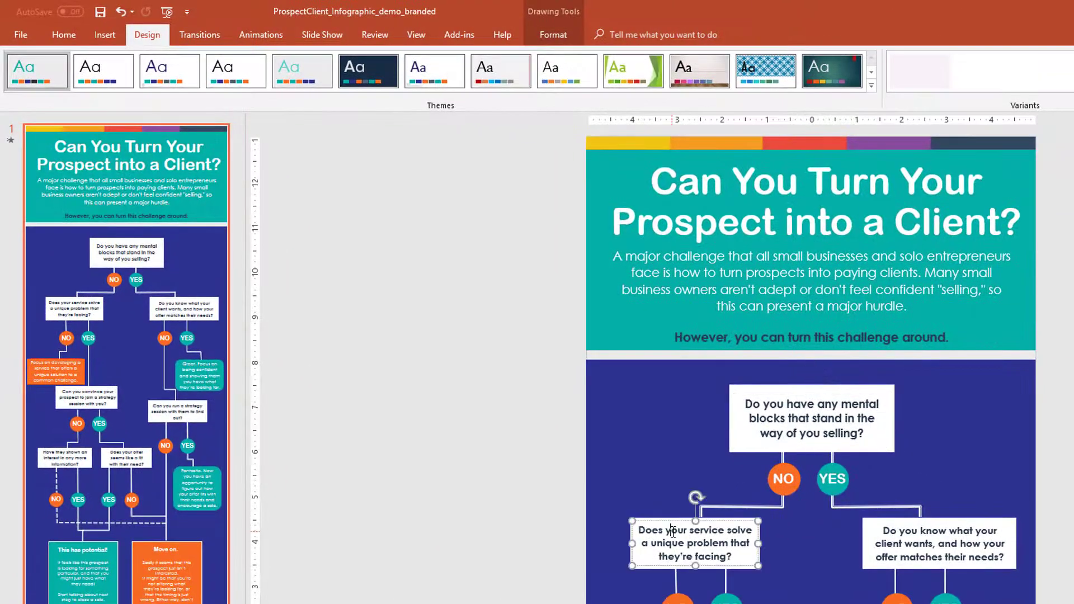
{"action": "left_click", "coordinate": [750, 420]}
{"action": "left_click", "coordinate": [649, 277]}
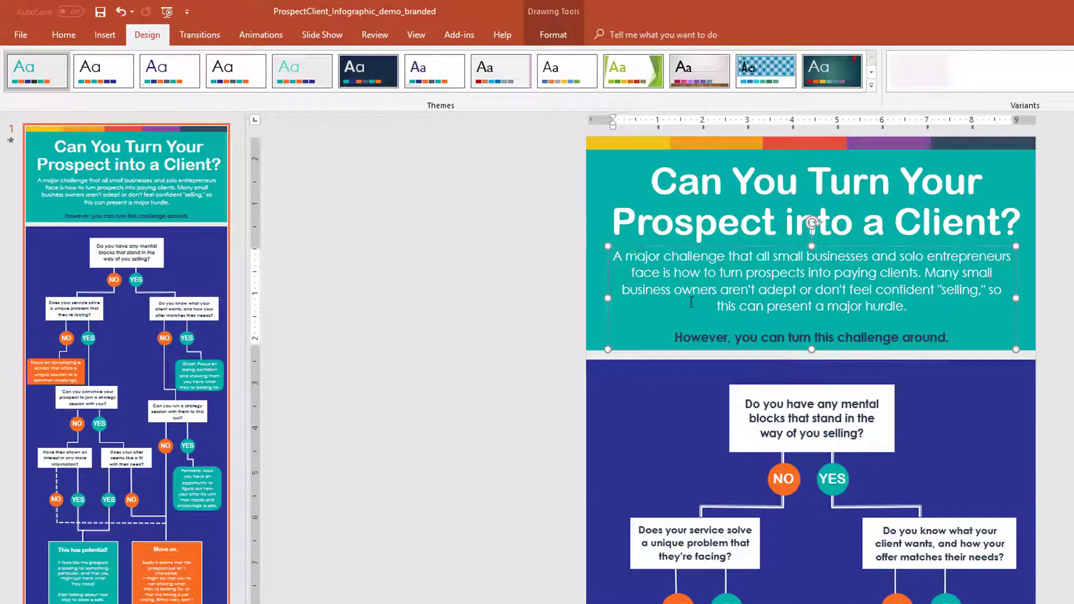
{"action": "left_click", "coordinate": [364, 208]}
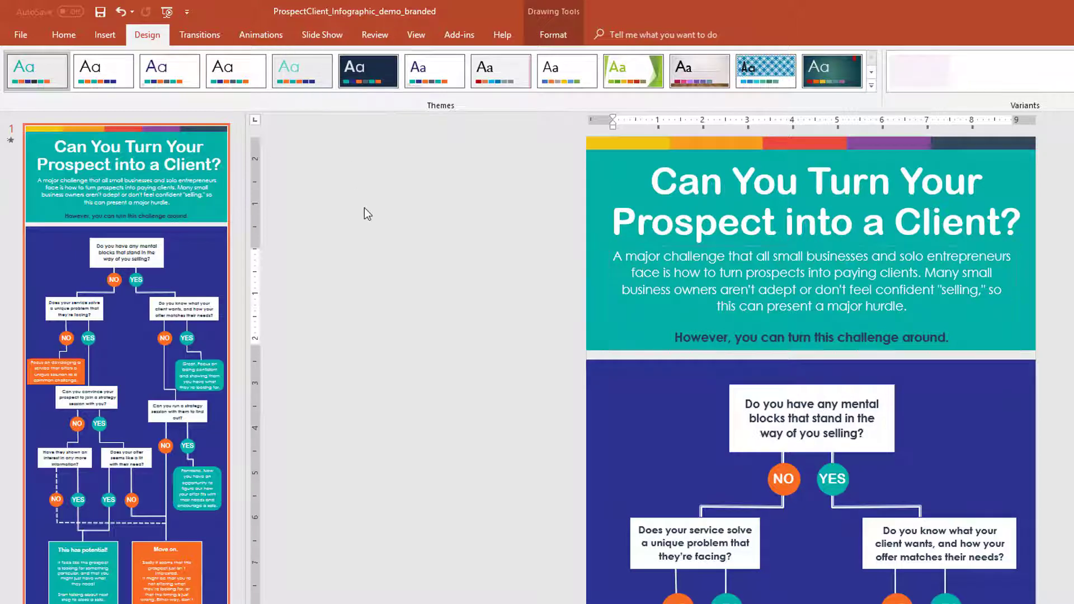
Step: Export the slide as PDF 'ProspectClient_Infographic_demo_branded' to the Infographic branding demo folder
{"action": "left_click", "coordinate": [21, 35]}
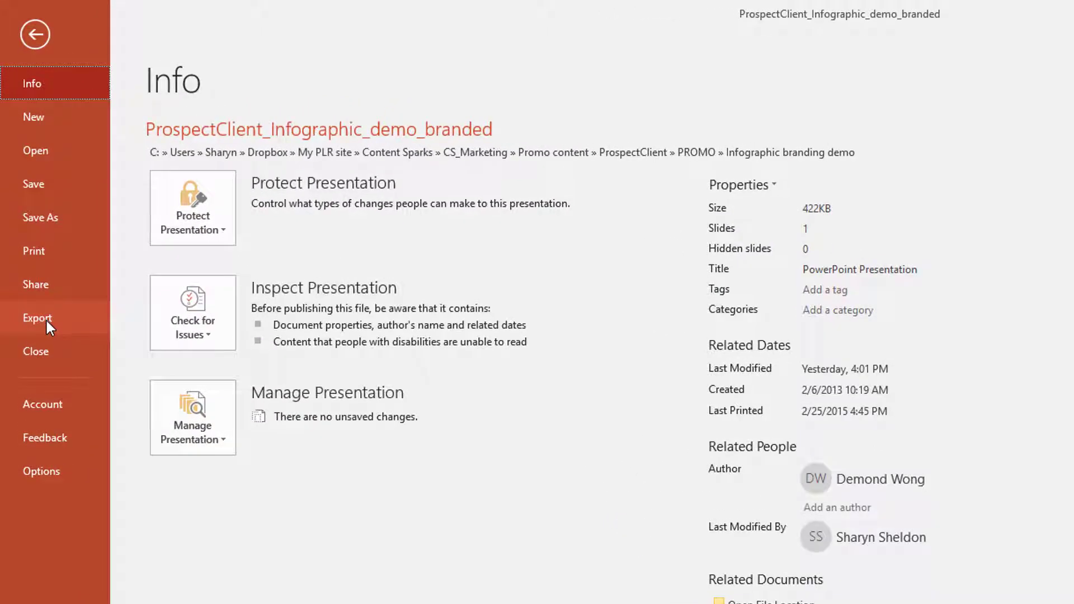
{"action": "left_click", "coordinate": [46, 323]}
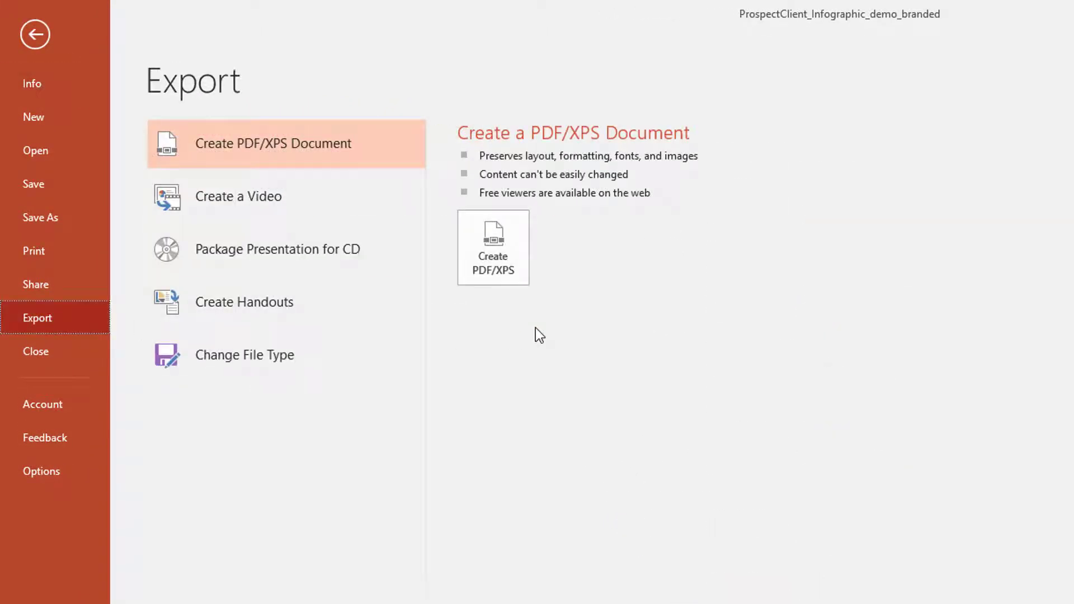
{"action": "left_click", "coordinate": [492, 238]}
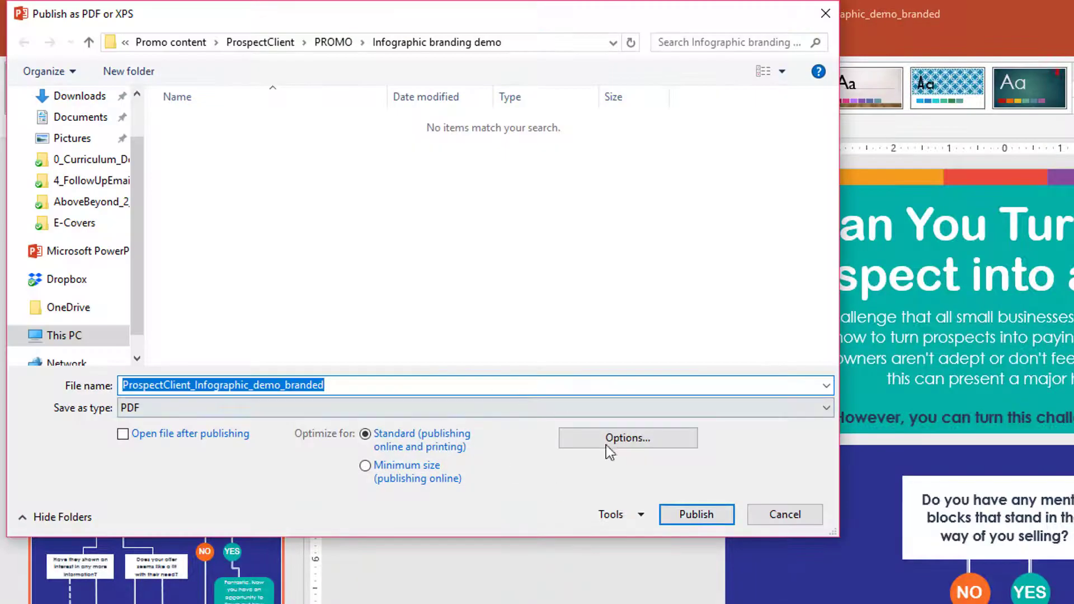
{"action": "left_click", "coordinate": [690, 512]}
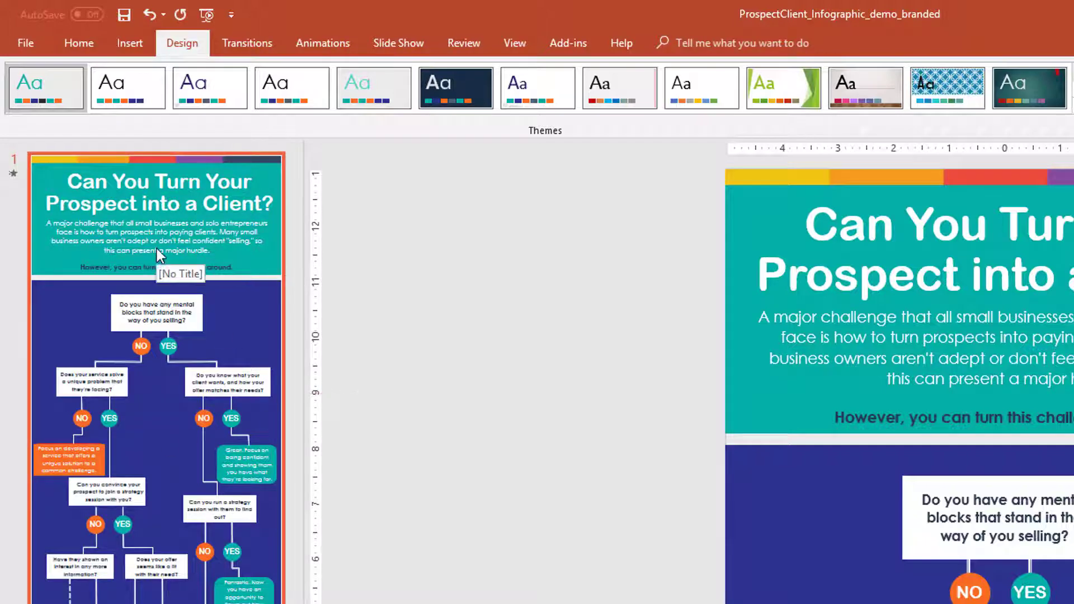
Step: Save only the current slide as a JPEG named ProspectClient_Infographic_demo_branded
{"action": "left_click", "coordinate": [30, 45]}
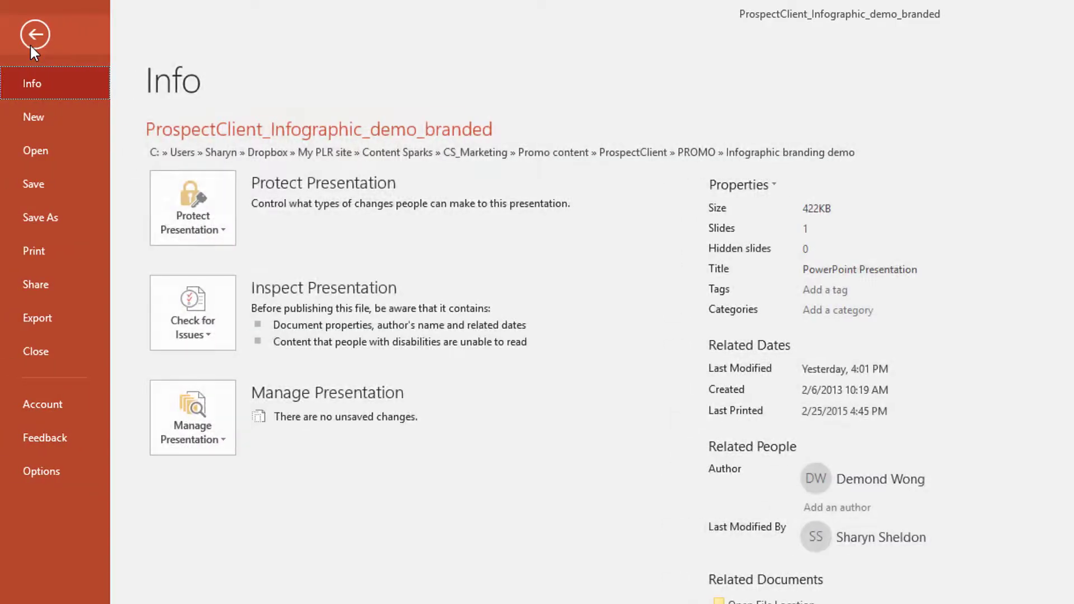
{"action": "left_click", "coordinate": [35, 219]}
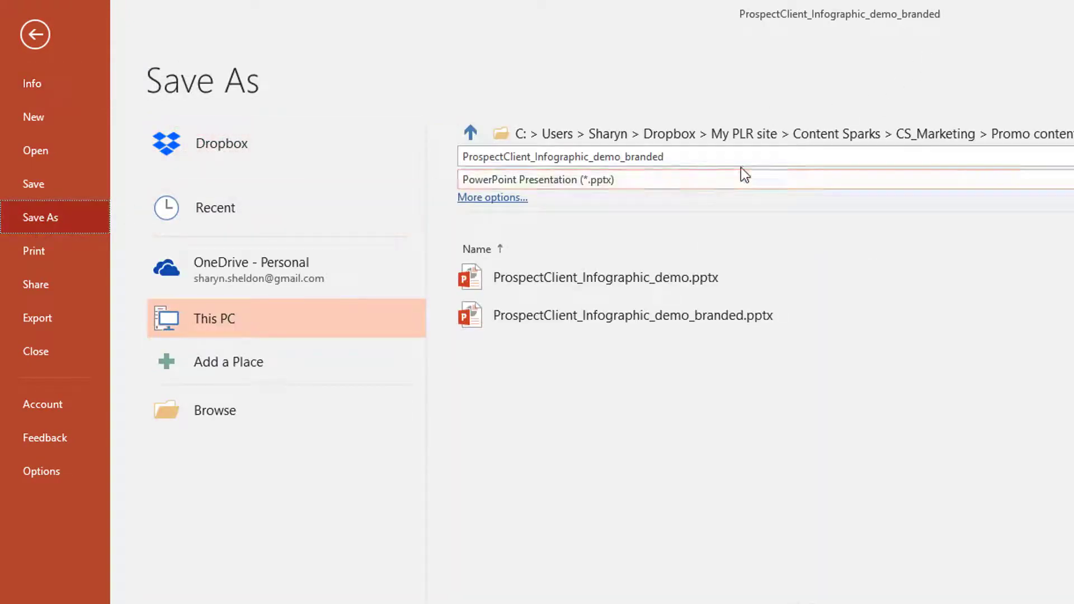
{"action": "left_click", "coordinate": [707, 188]}
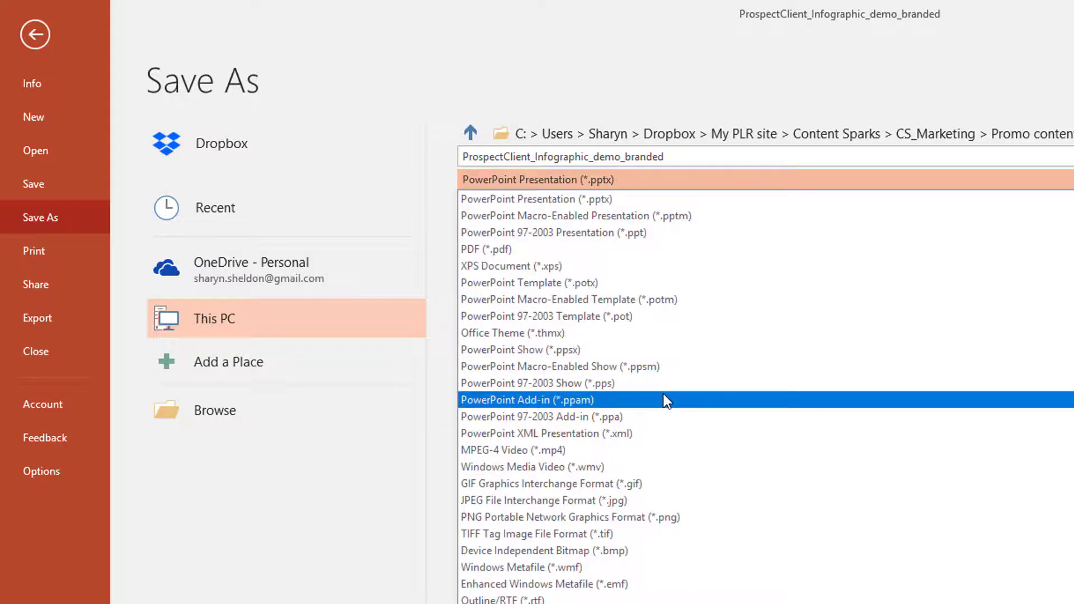
{"action": "left_click", "coordinate": [612, 505]}
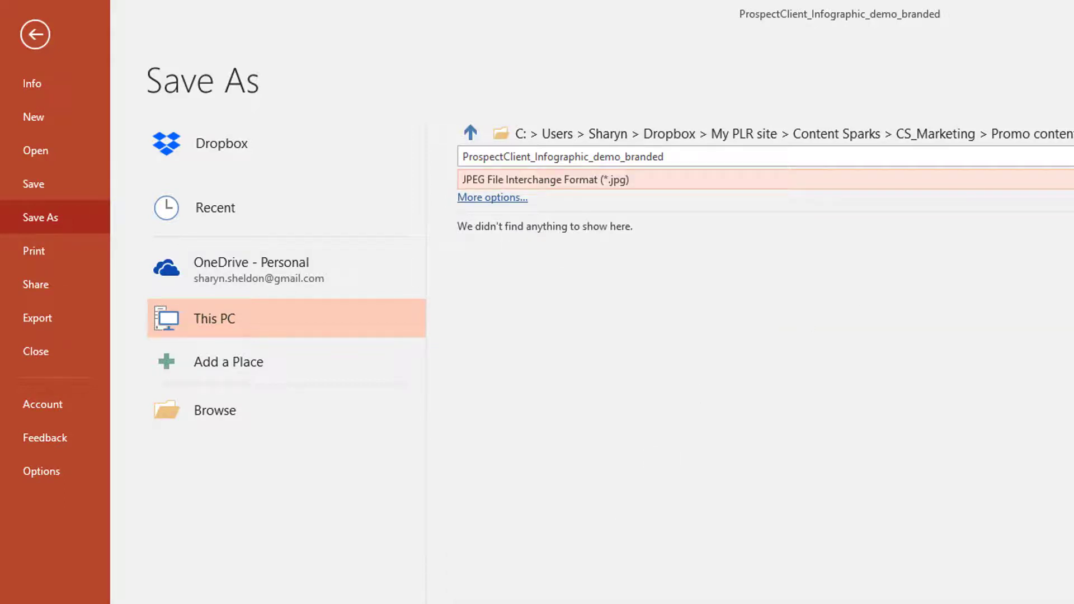
{"action": "key", "text": "Return"}
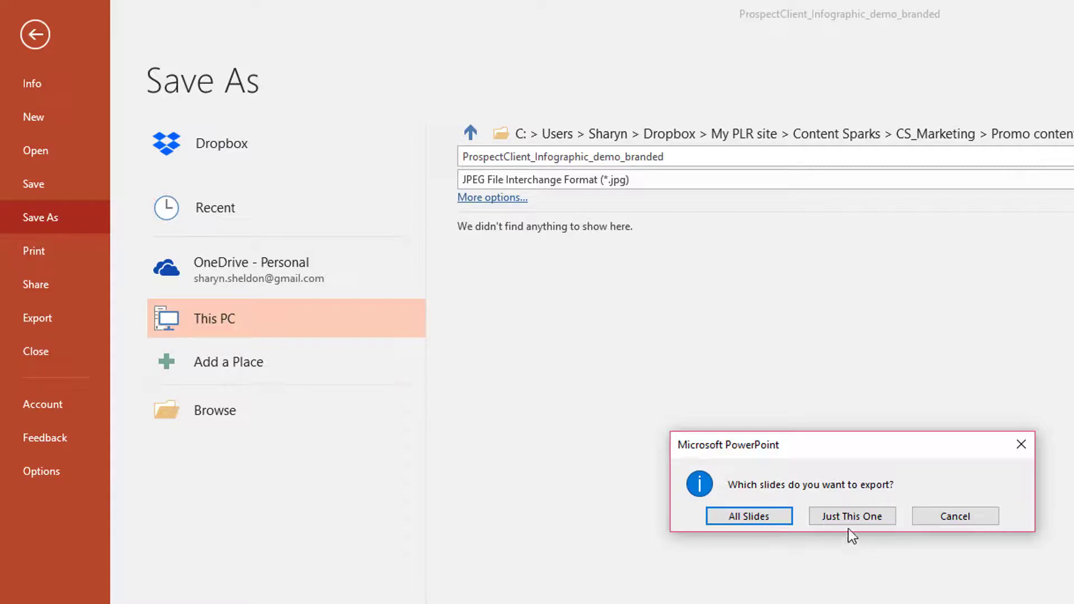
{"action": "left_click", "coordinate": [834, 514]}
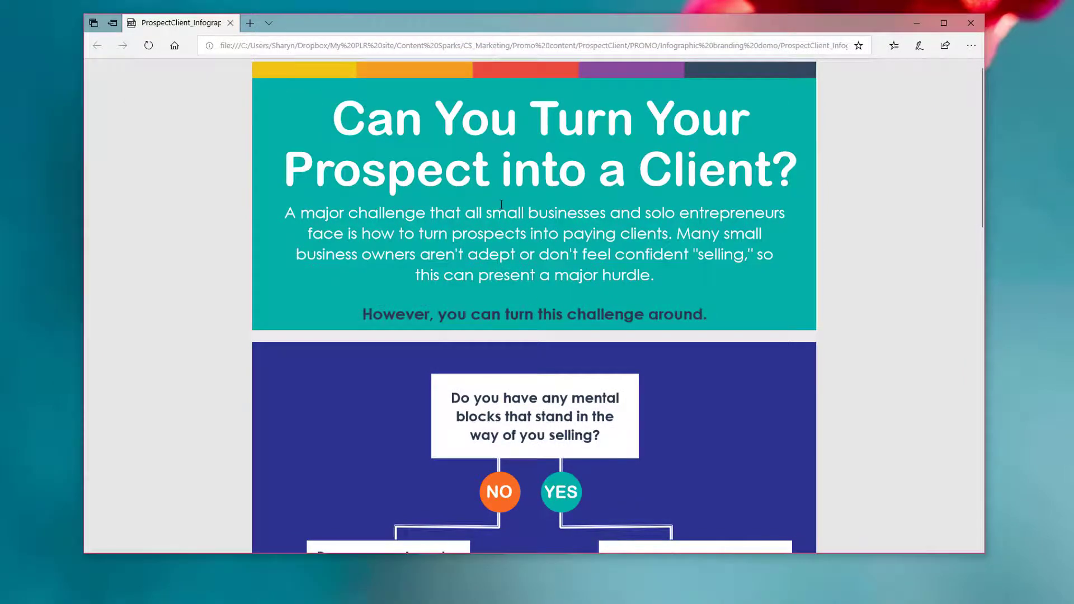
Step: Scroll down through the exported infographic PDF in Edge and back up to the teal header
{"action": "scroll", "coordinate": [481, 198], "scroll_direction": "down", "scroll_amount": 20}
{"action": "scroll", "coordinate": [466, 197], "scroll_direction": "up", "scroll_amount": 20}
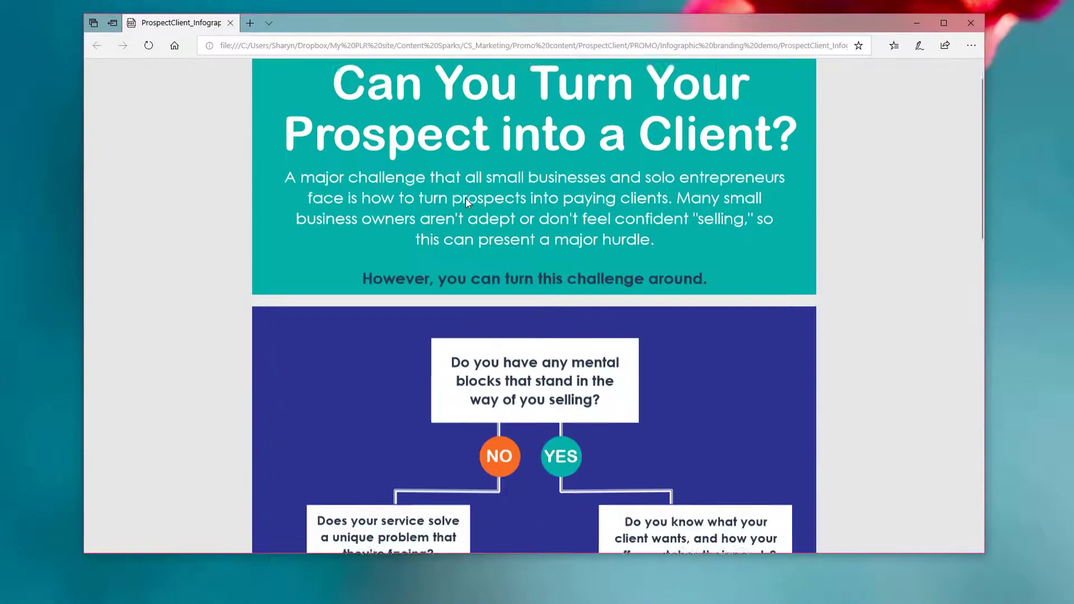
{"action": "scroll", "coordinate": [466, 198], "scroll_direction": "up", "scroll_amount": 1}
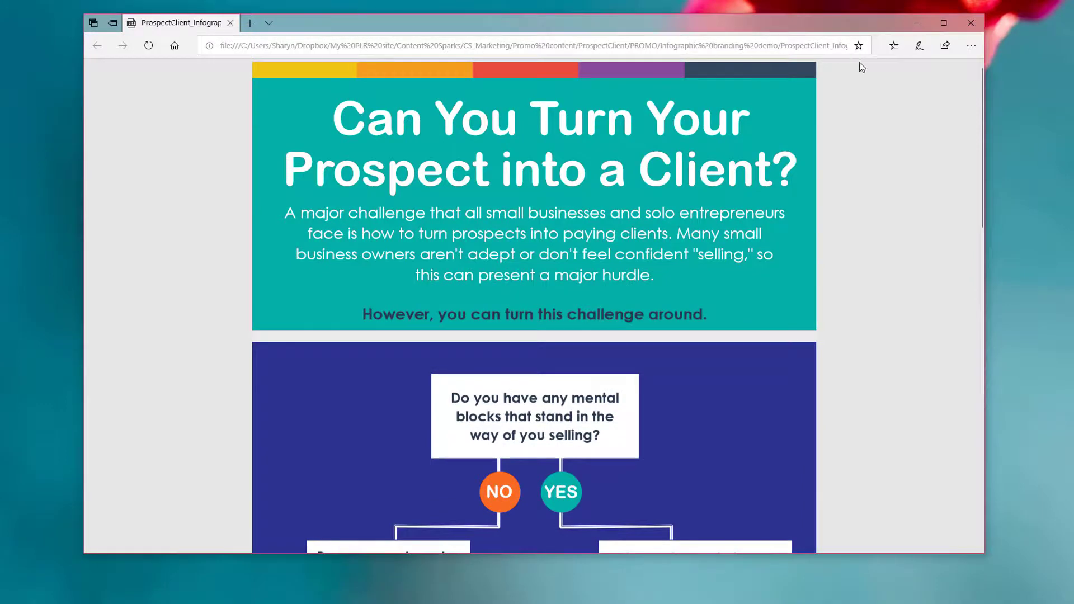